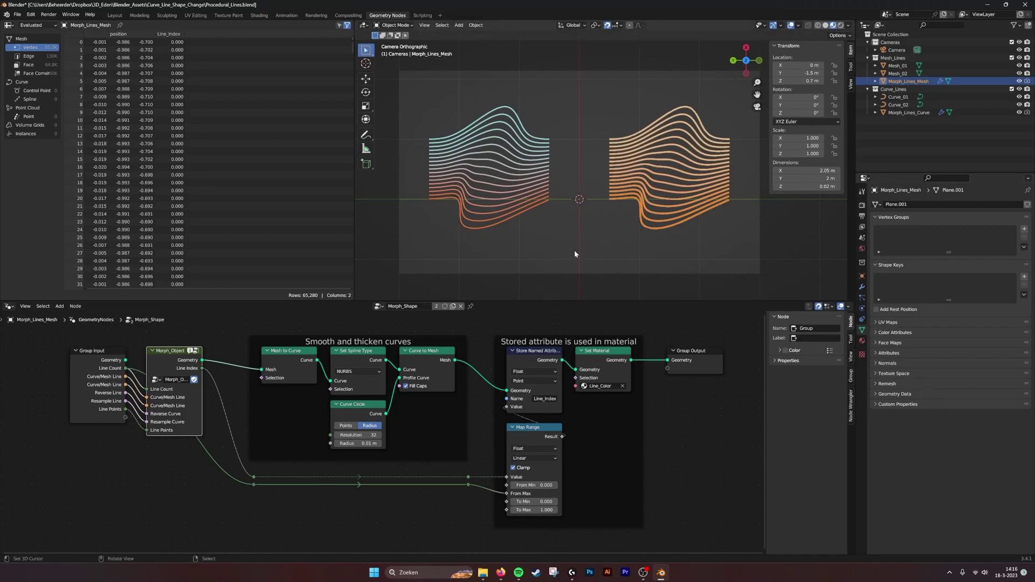
Step: Select the Morph_Lines_Curve and Morph_Lines_Mesh objects in turn to compare them, ending on Morph_Lines_Curve
left_click(491, 128)
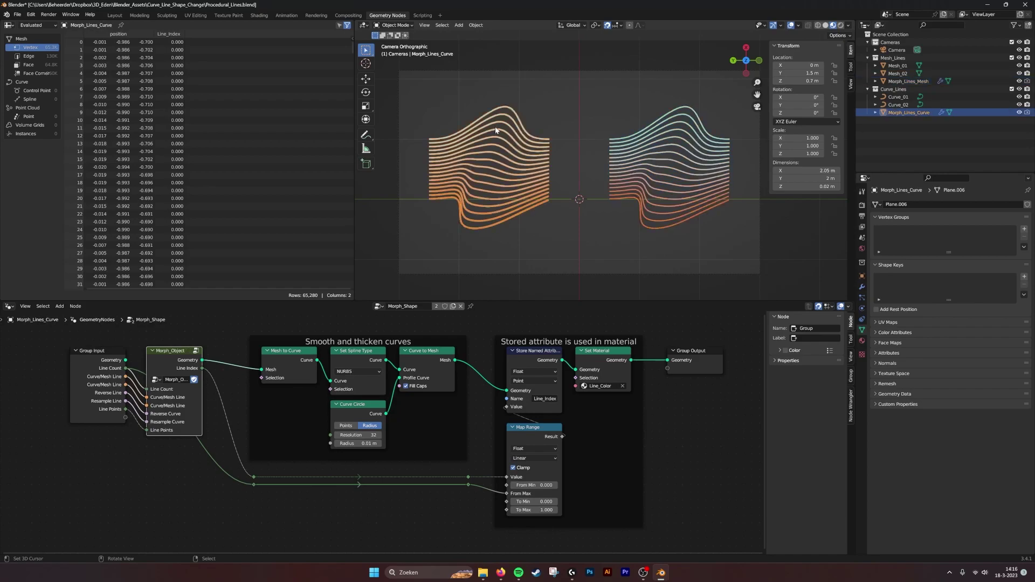
left_click(662, 149)
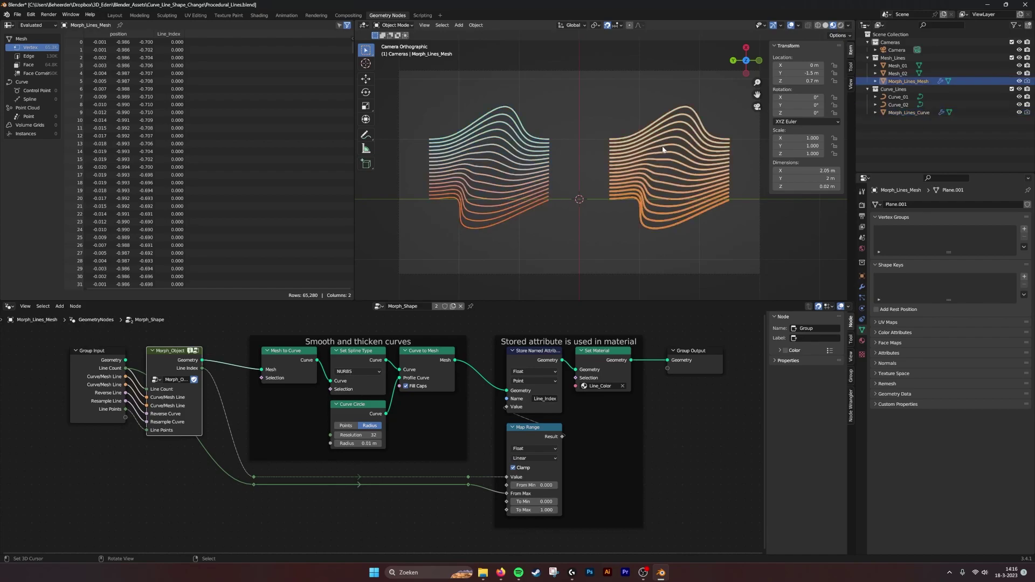
left_click(503, 153)
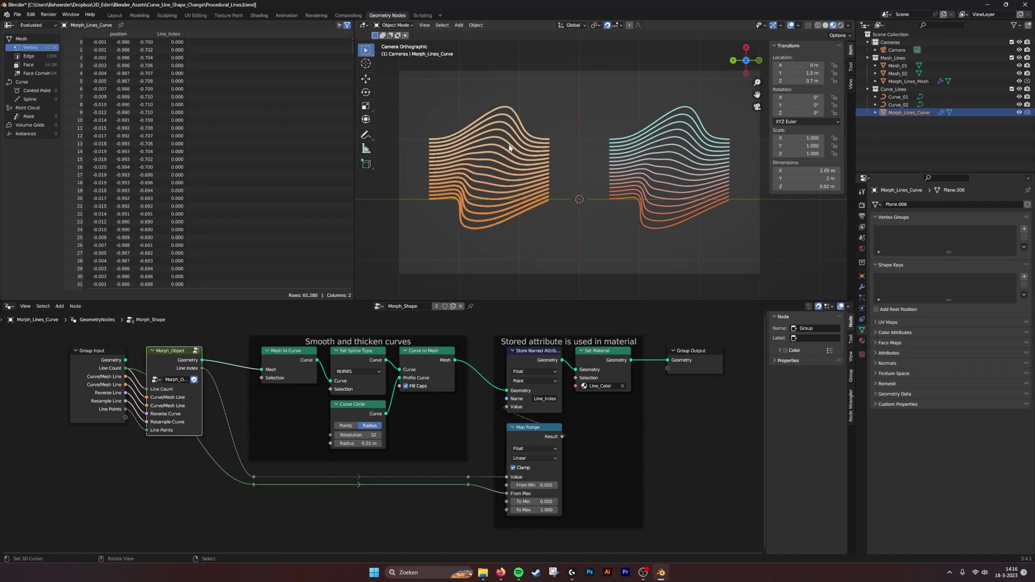
left_click(545, 217)
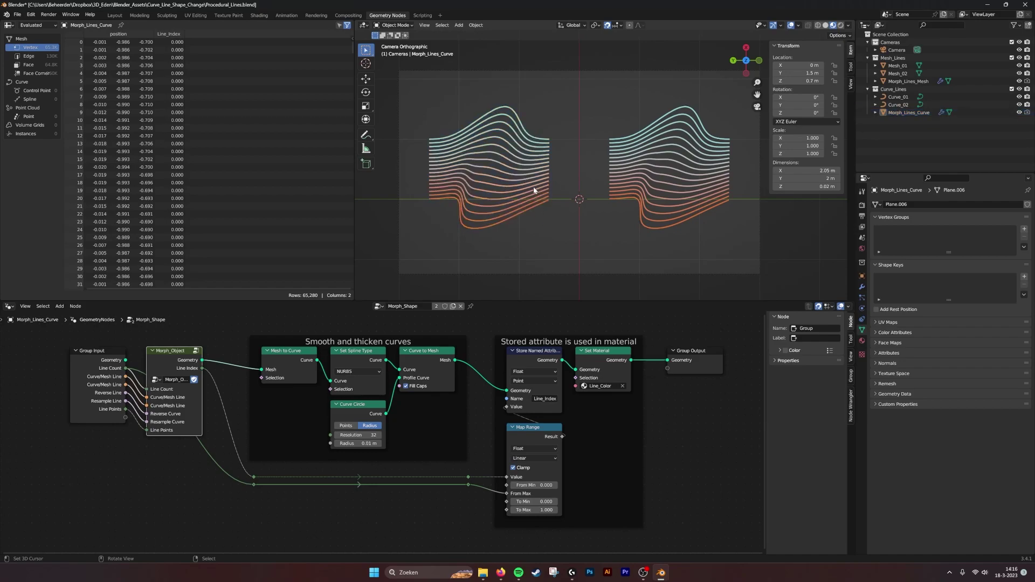
left_click(533, 189)
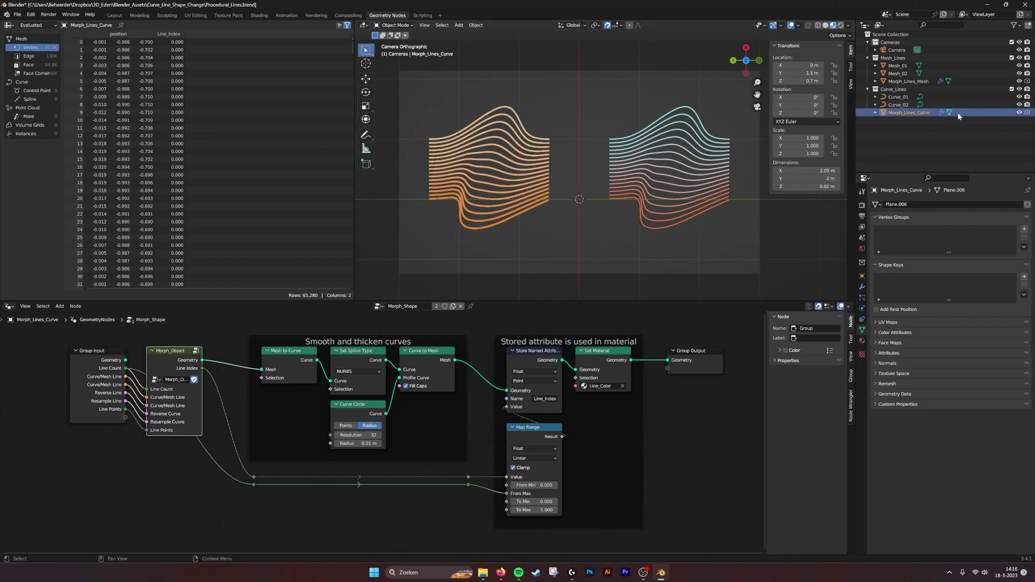
Step: Hide Morph_Lines_Curve to inspect its source curves Curve_01 and Curve_02, and show it again
left_click(1018, 112)
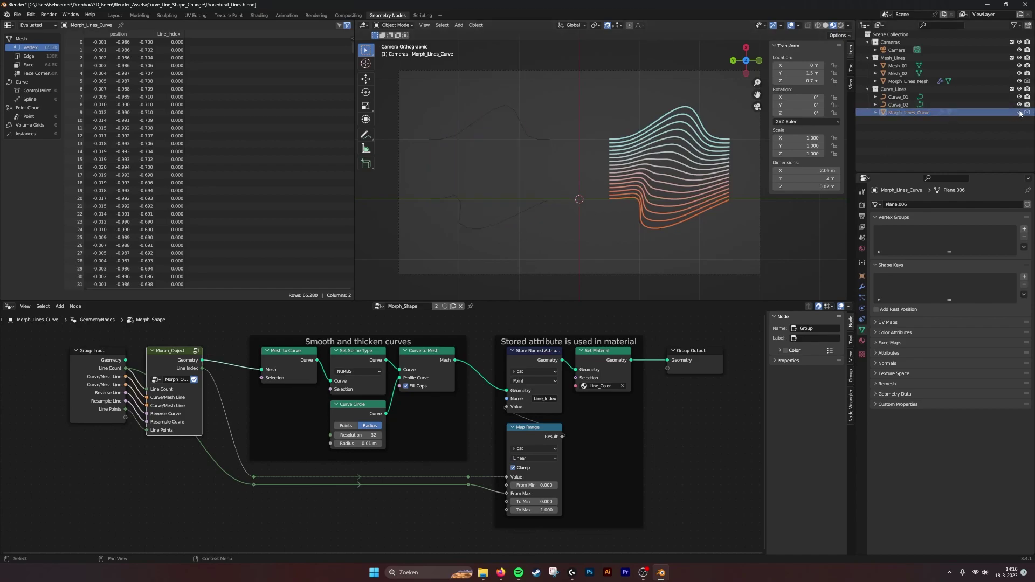
left_click(899, 105)
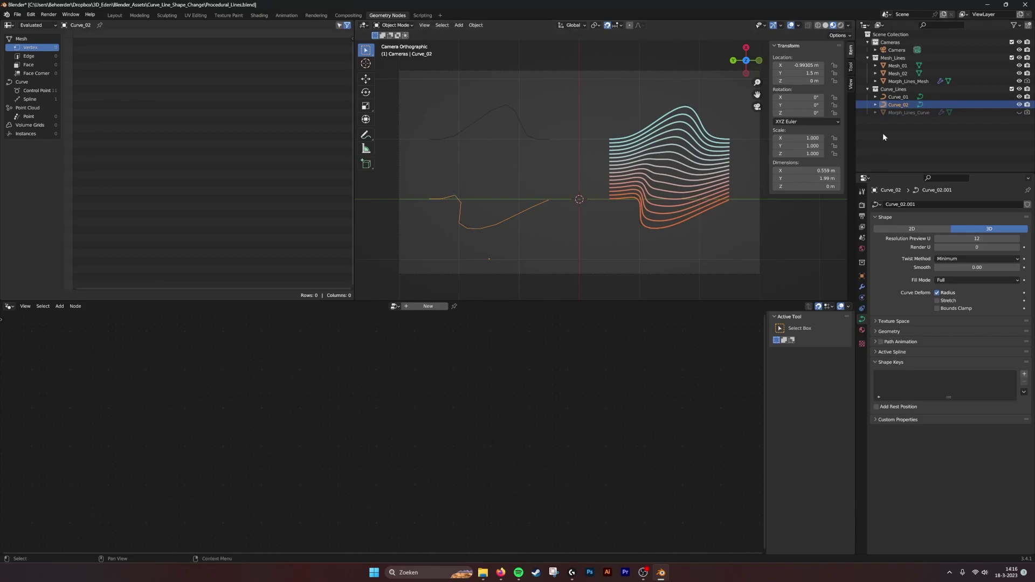
left_click(897, 97)
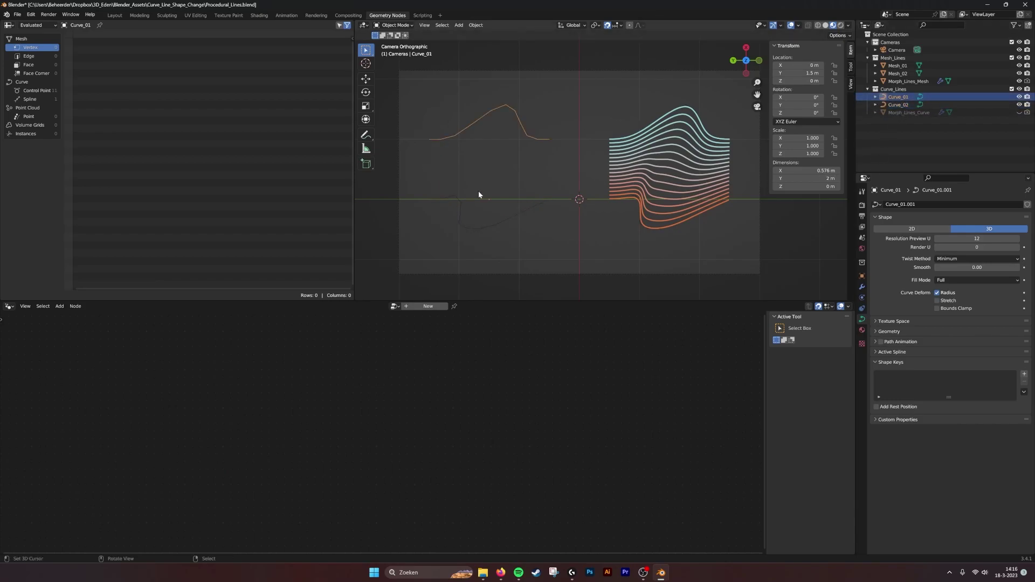
left_click(898, 104, "ctrl")
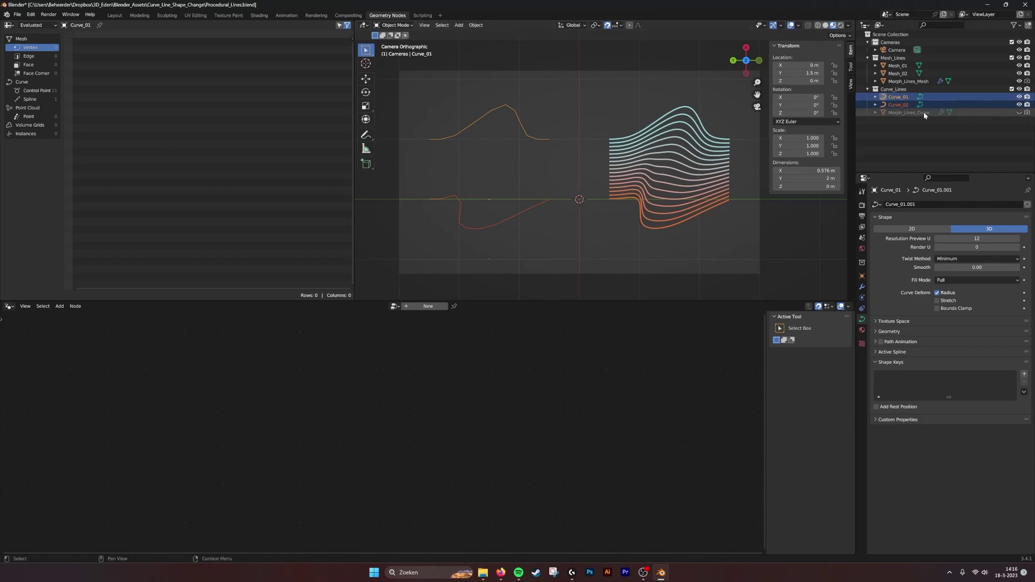
left_click(1020, 113)
Step: Try a Line Count of 80 in the GeometryNodes modifier of Morph_Lines_Curve and settle on 20
left_click(904, 113)
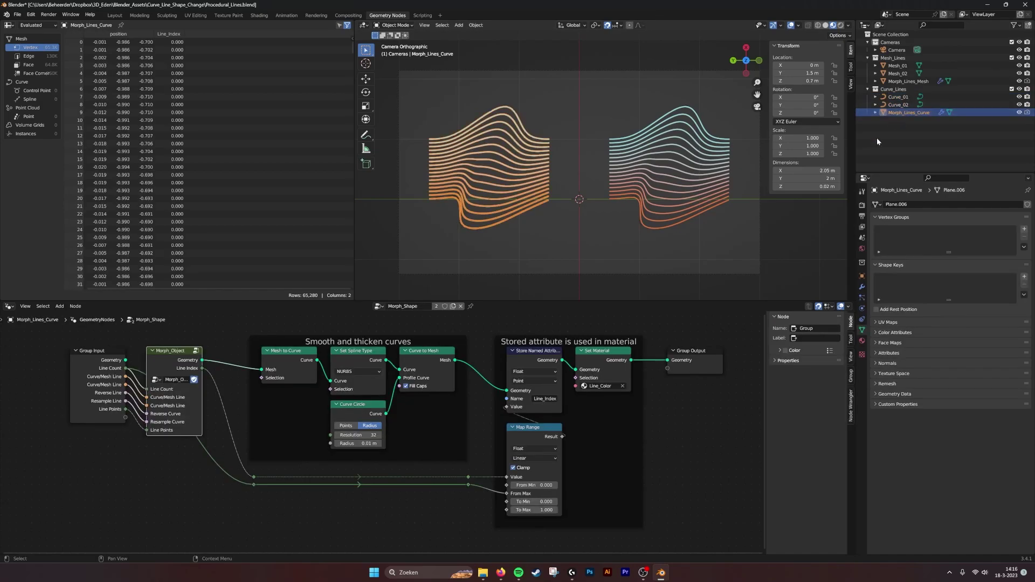
left_click(861, 287)
left_click_drag(941, 242, 1008, 242)
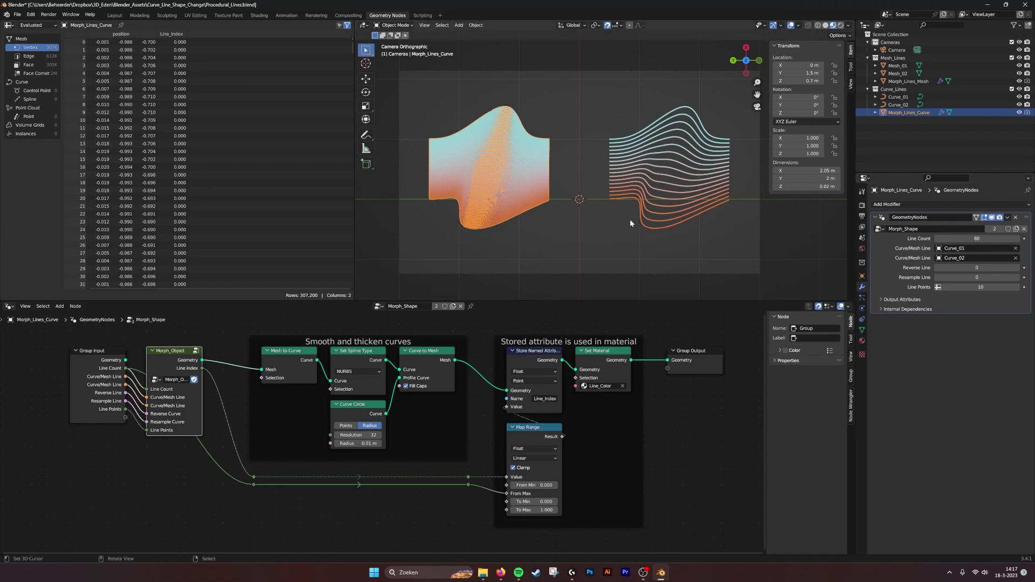
left_click(571, 176)
scroll(507, 175, "up", 4)
middle_click_drag(441, 173, 730, 174, "shift")
scroll(608, 154, "down", 3)
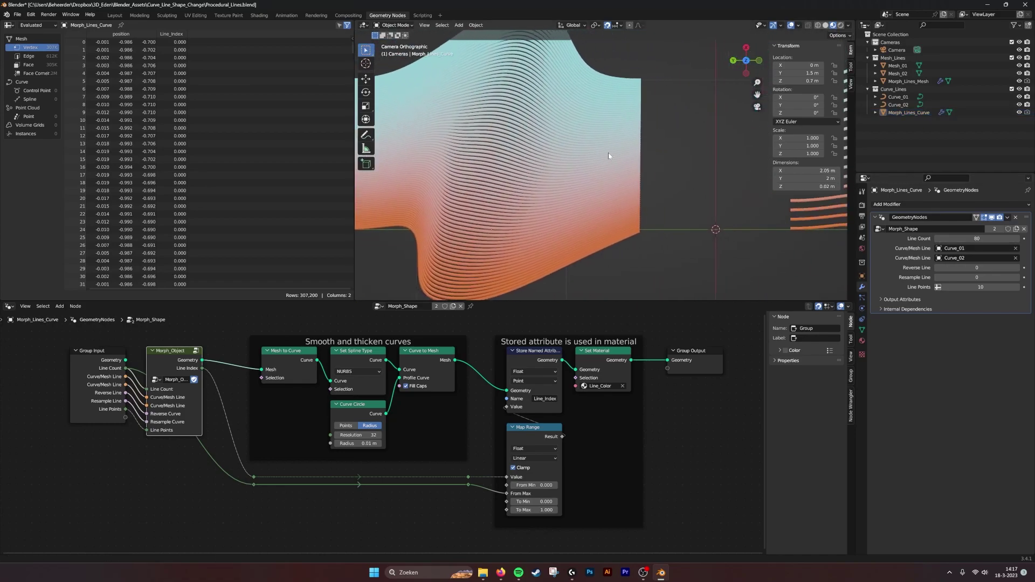
left_click_drag(973, 236, 943, 236)
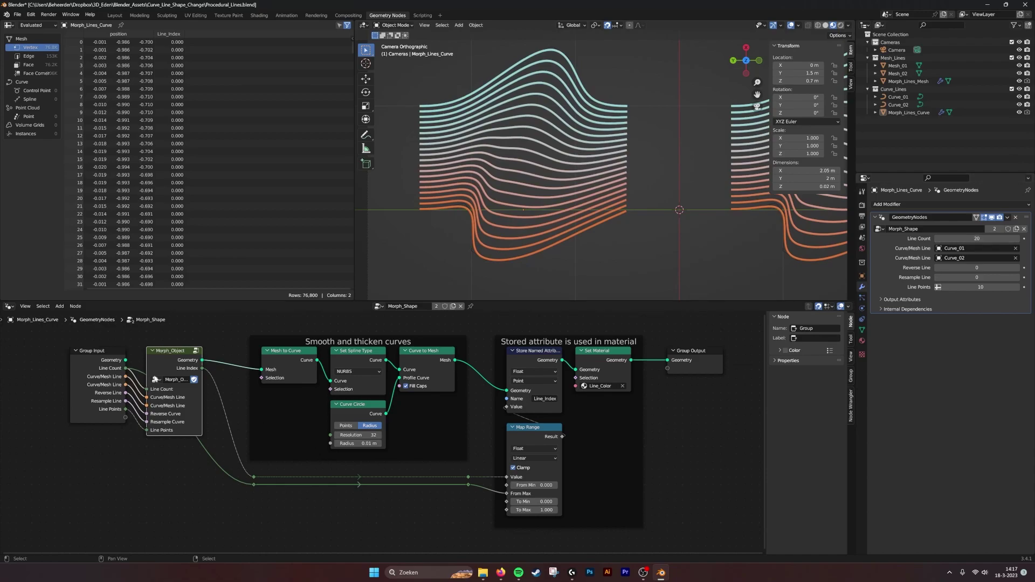
Step: Mute the Set Spline Type node to check its smoothing effect on the lines, and unmute it
middle_click_drag(221, 381, 279, 389)
middle_click_drag(349, 372, 330, 371)
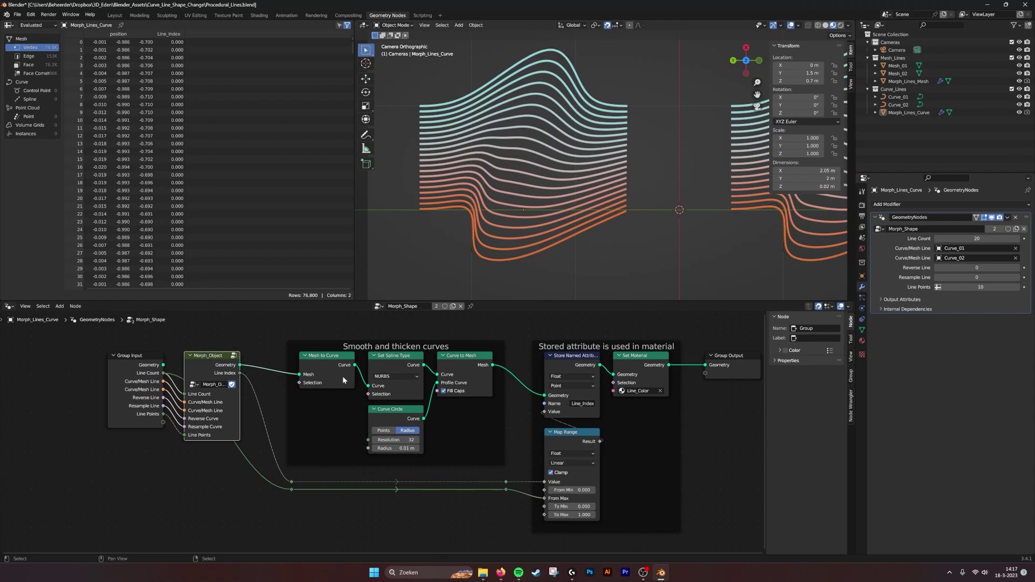
middle_click_drag(457, 400, 441, 397)
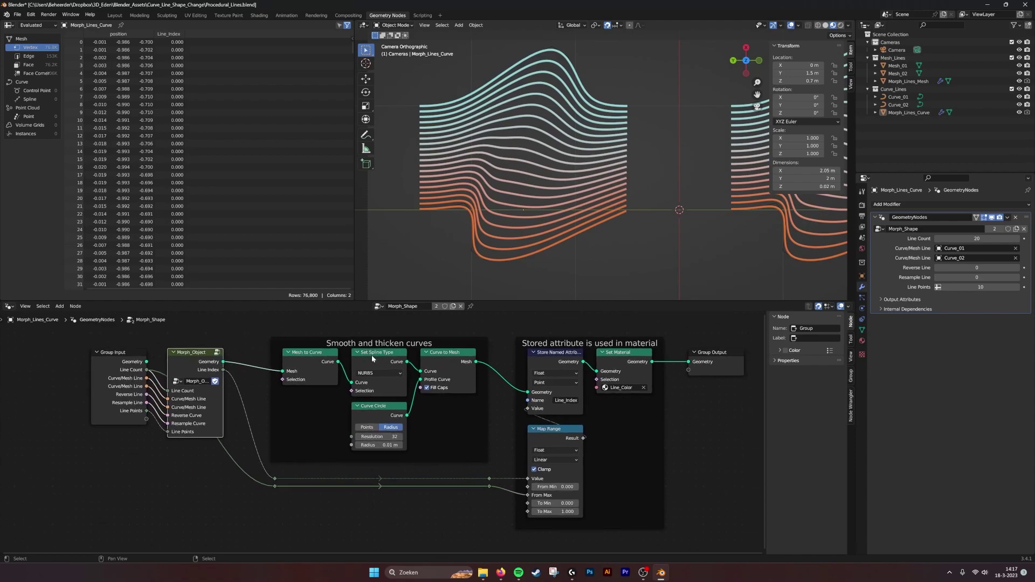
left_click(378, 356)
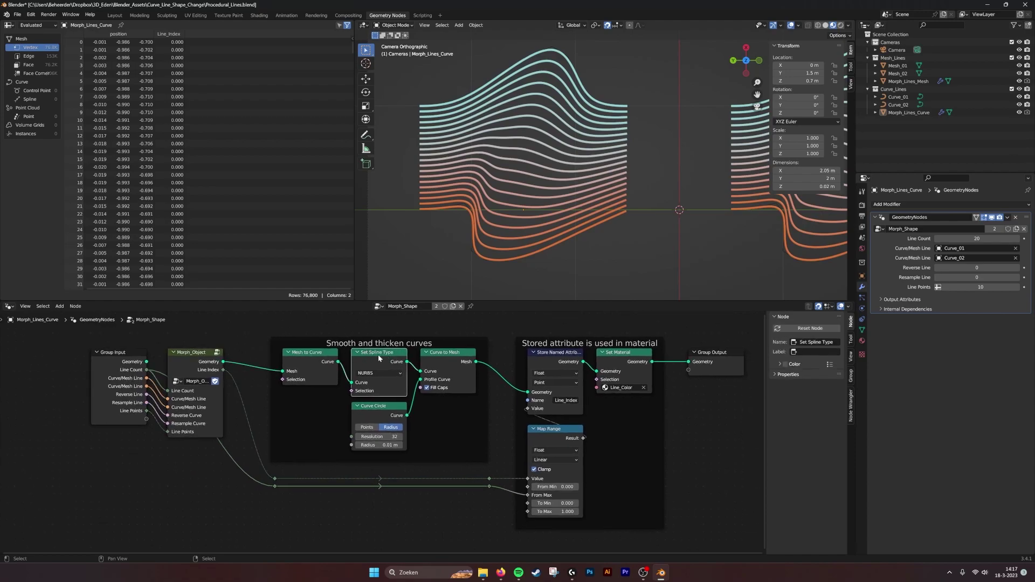
key("m")
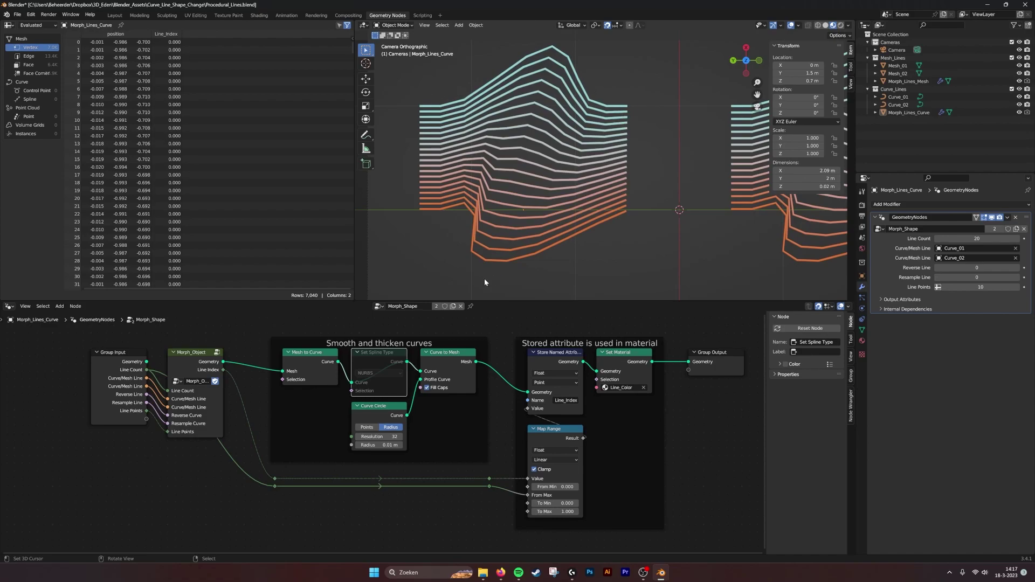
key("m")
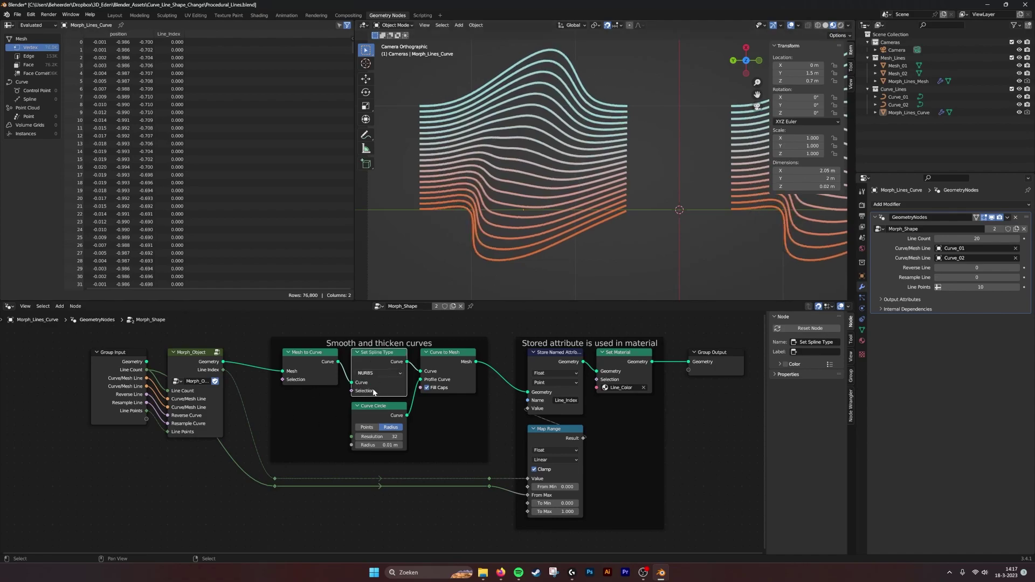
Step: Mute the Curve to Mesh node to check its thickening effect on Morph_Lines_Curve, and unmute it
left_click(458, 354)
key("m")
left_click(555, 156)
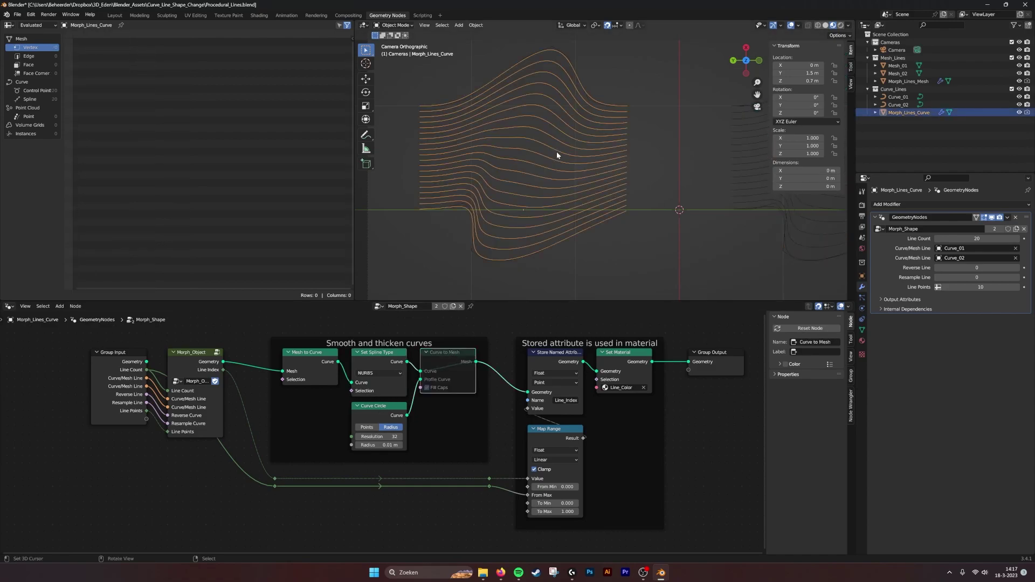
key("m")
Step: Examine the Morph_Object group's Line Index output and the nodes that store it as an attribute for the material
scroll(541, 364, "down", 1)
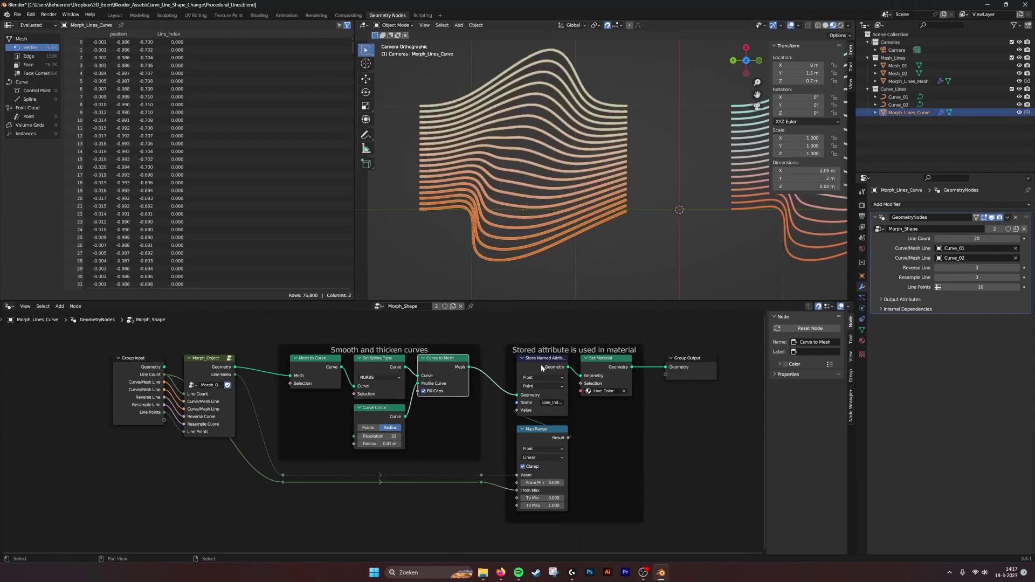
middle_click_drag(586, 382, 508, 373)
scroll(475, 380, "up", 1)
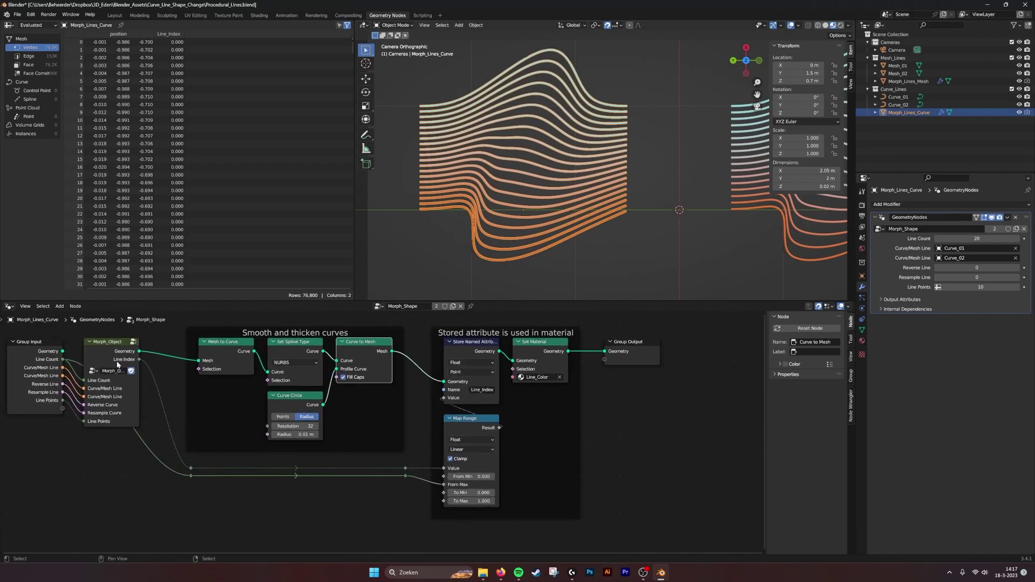
middle_click_drag(121, 366, 372, 379)
scroll(372, 379, "up", 2)
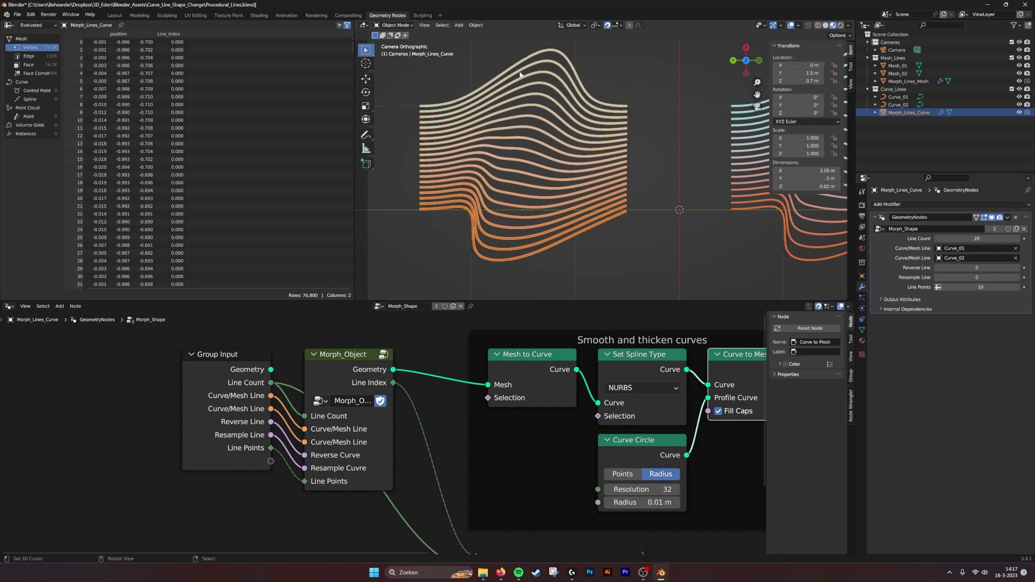
middle_click_drag(526, 222, 689, 210)
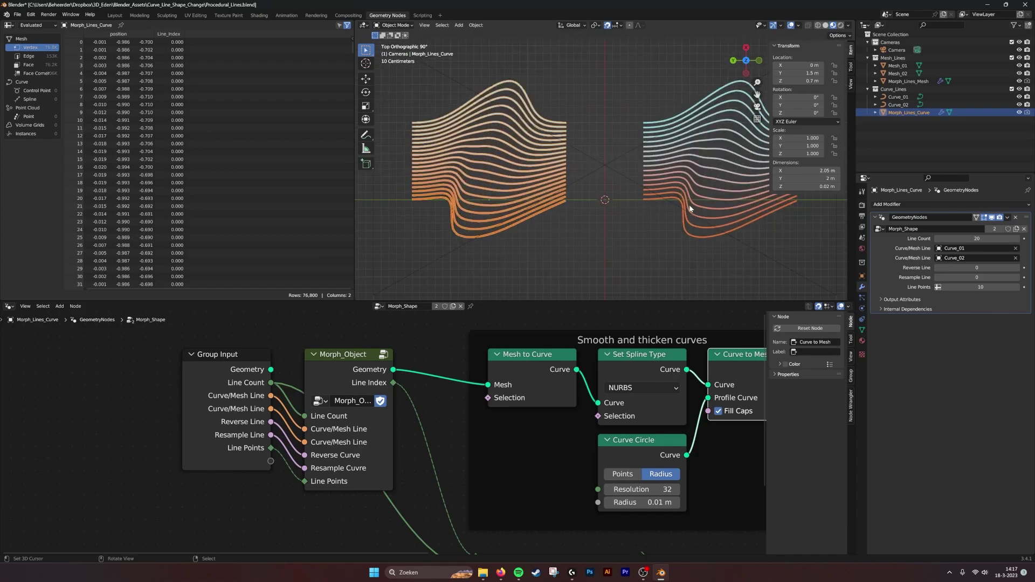
scroll(565, 424, "down", 3)
middle_click_drag(611, 424, 218, 373)
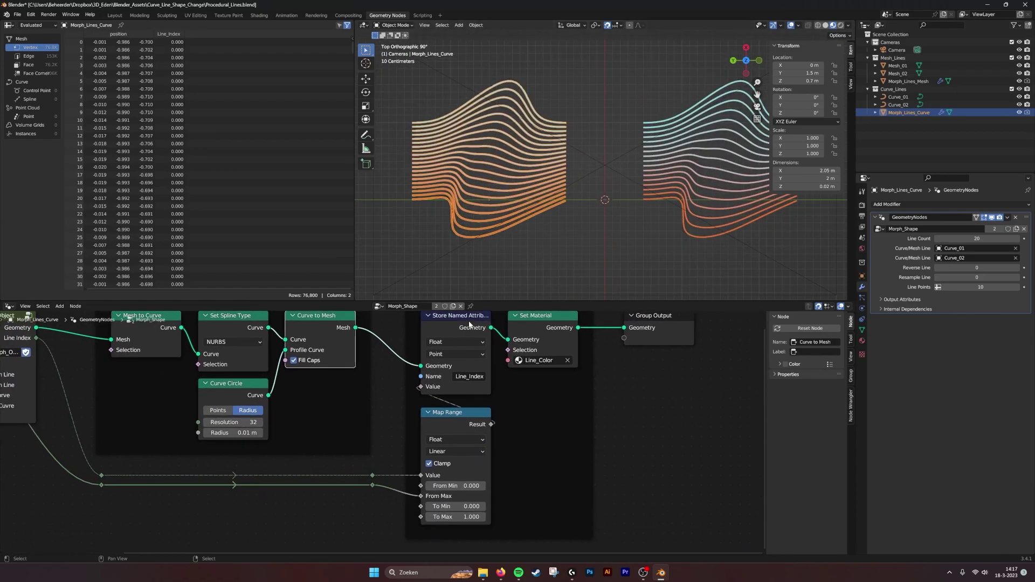
middle_click_drag(469, 322, 469, 332)
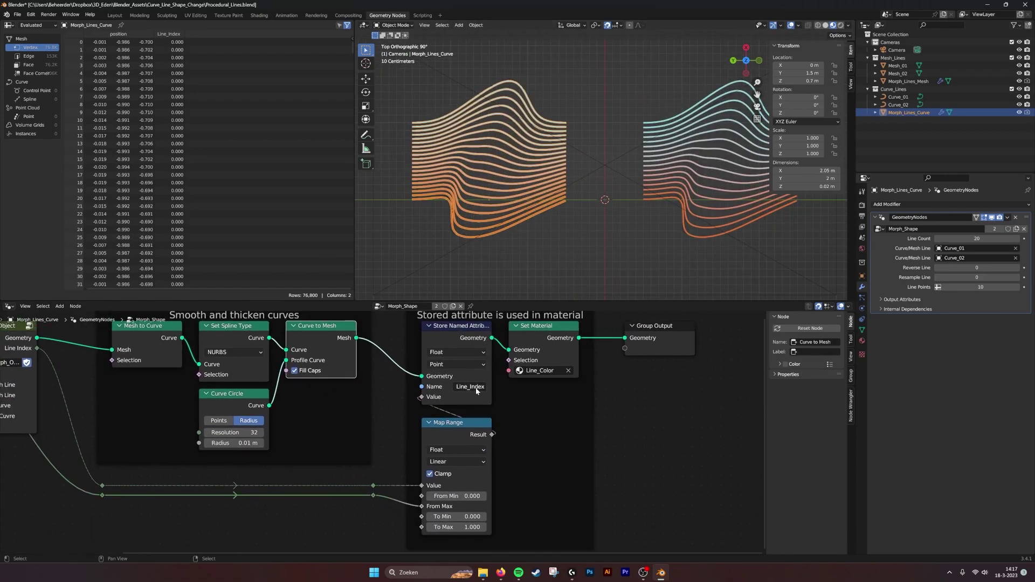
scroll(473, 389, "down", 4)
middle_click_drag(473, 389, 523, 388)
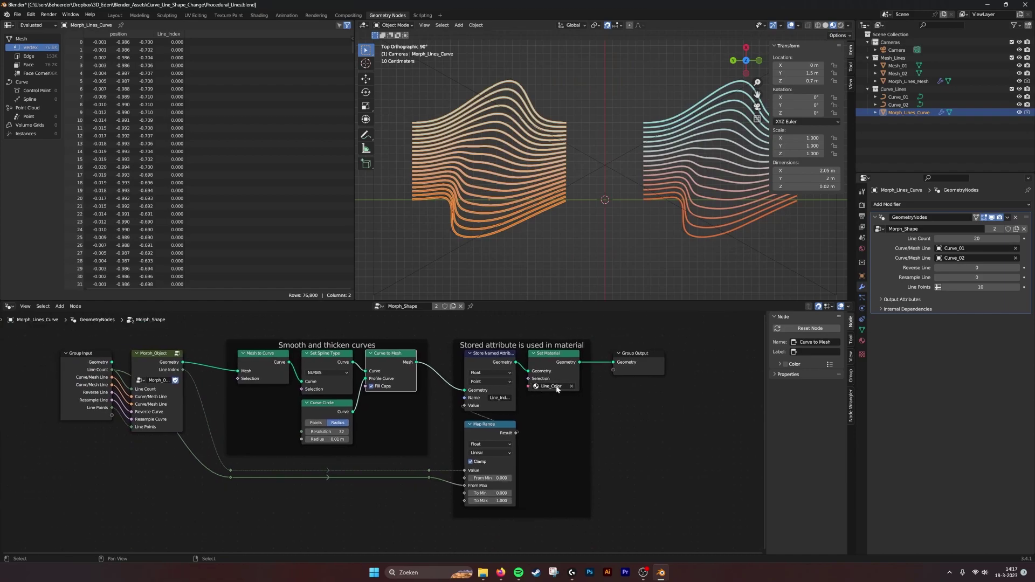
Step: Examine the Attribute and ColorRamp nodes of the Line_Color material in the Shading workspace, and return to Geometry Nodes
left_click(258, 15)
middle_click_drag(304, 416, 458, 409)
scroll(486, 403, "up", 3)
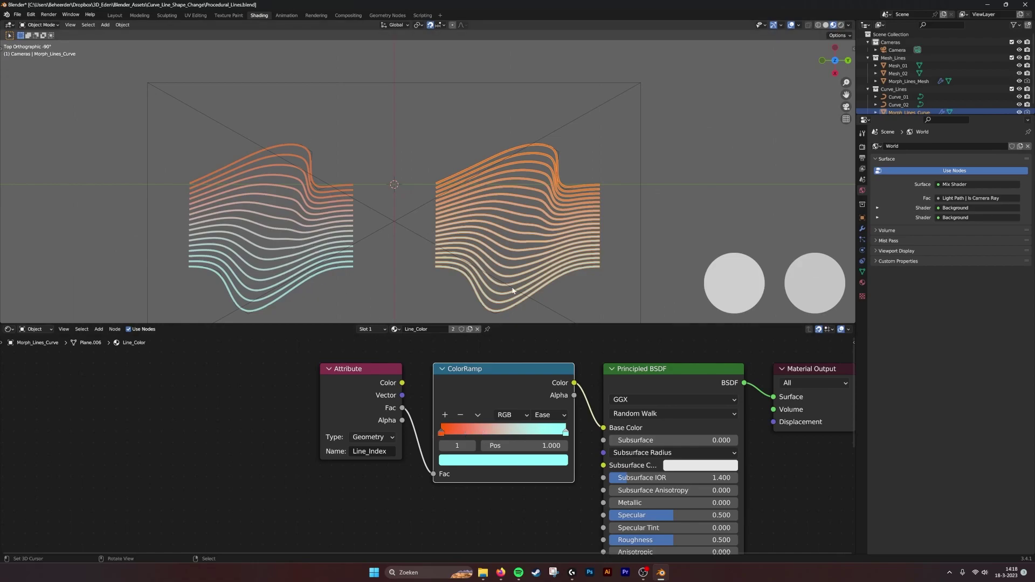
left_click(387, 15)
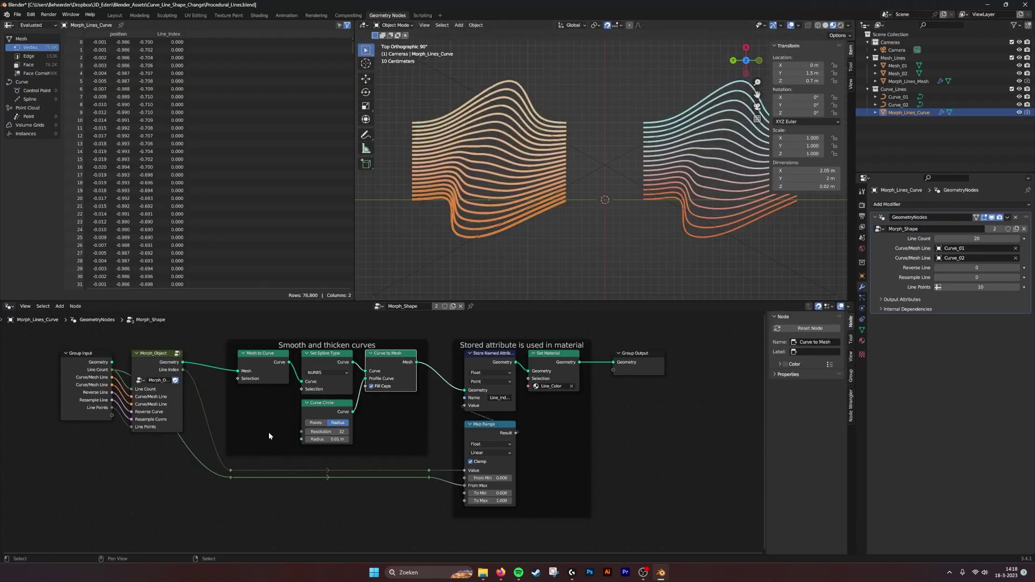
Step: Select Curve_01 and Curve_02 together and enter Edit Mode on both
left_click(152, 358)
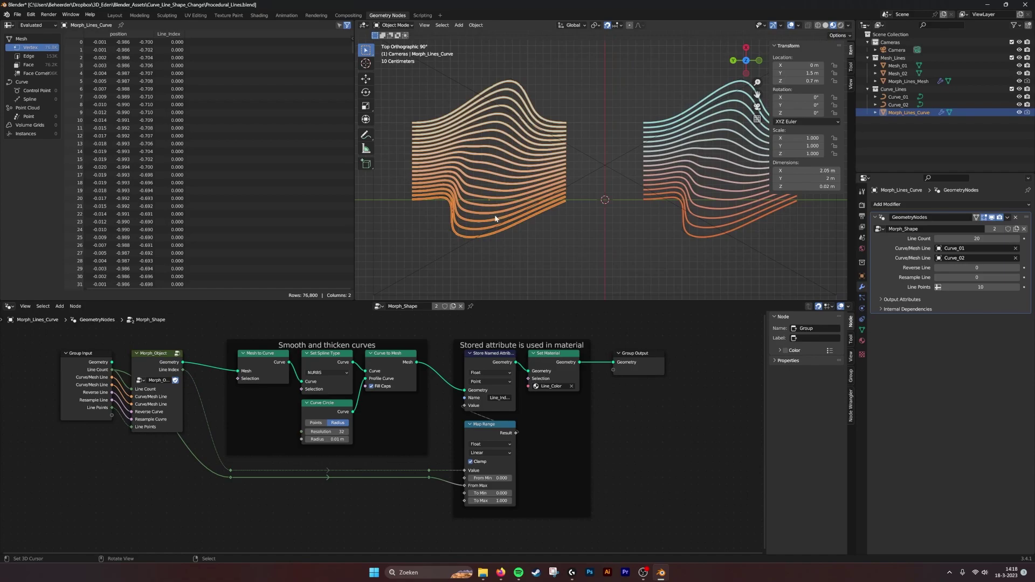
scroll(544, 226, "up", 2, "ctrl")
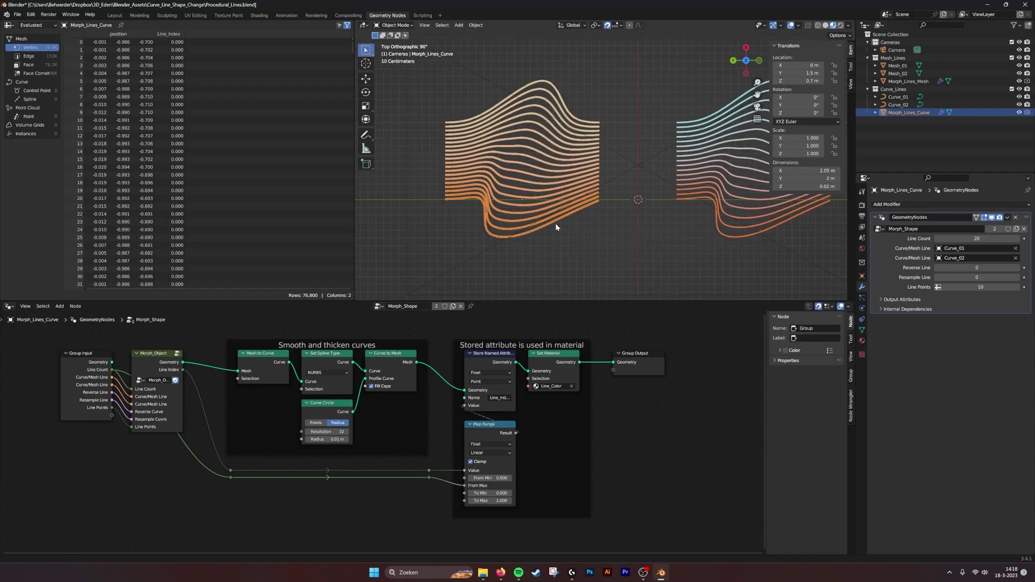
left_click(898, 105)
left_click(898, 97, "shift")
key("Tab")
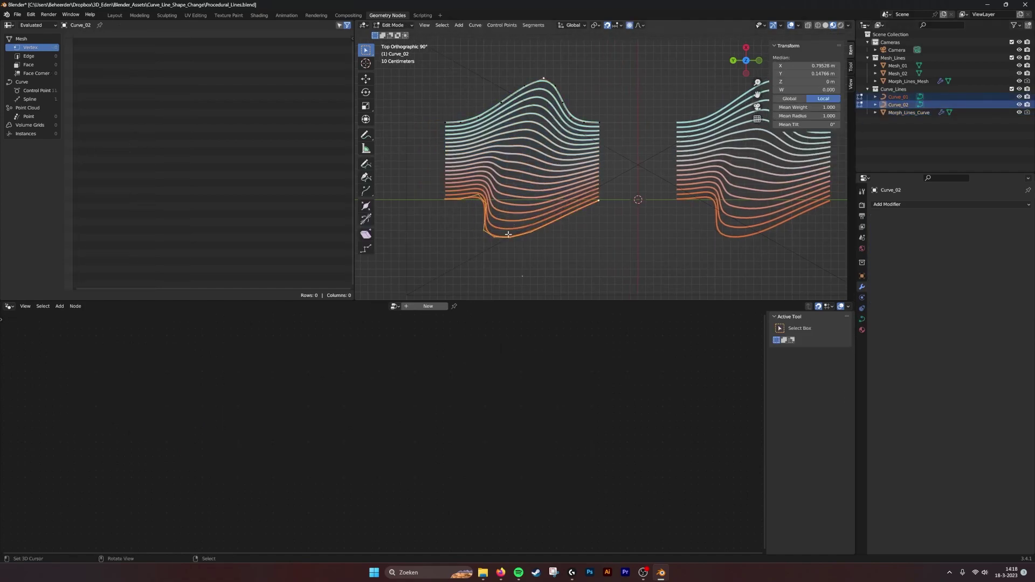
Step: Try moving the lowest control point of Curve_02 downward with proportional editing on, and again with it off
left_click(497, 237)
key("g")
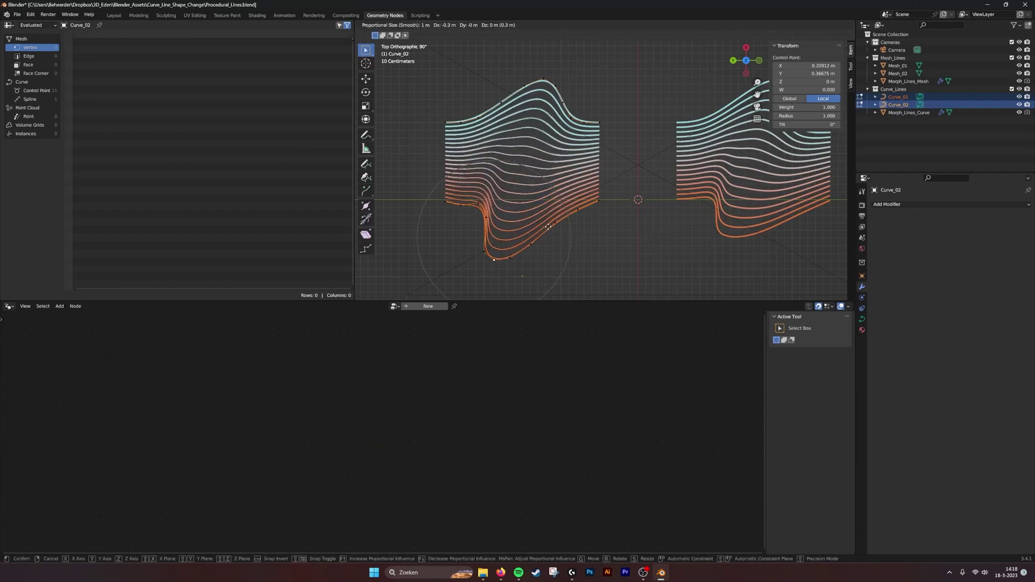
right_click(533, 240)
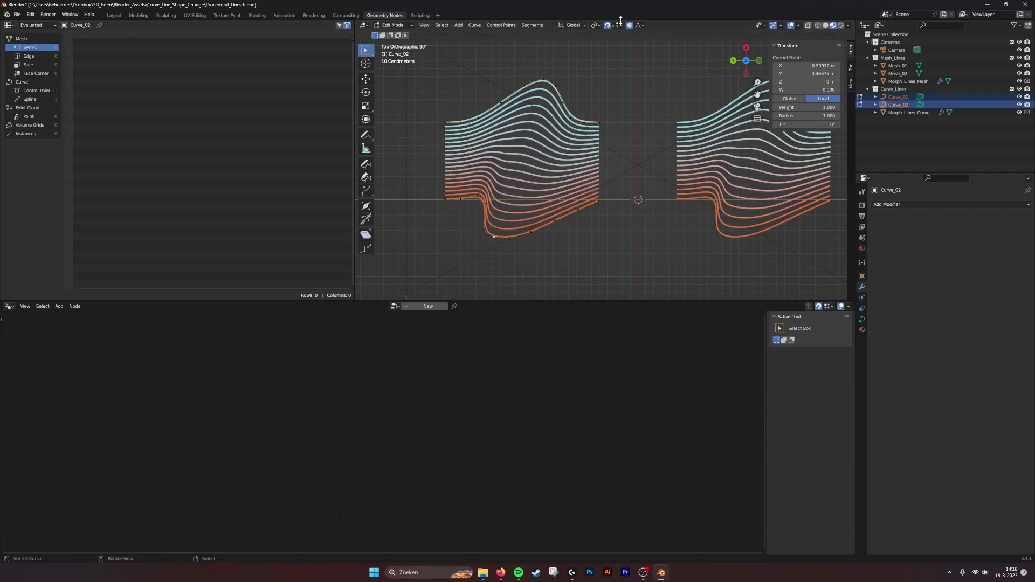
key("g")
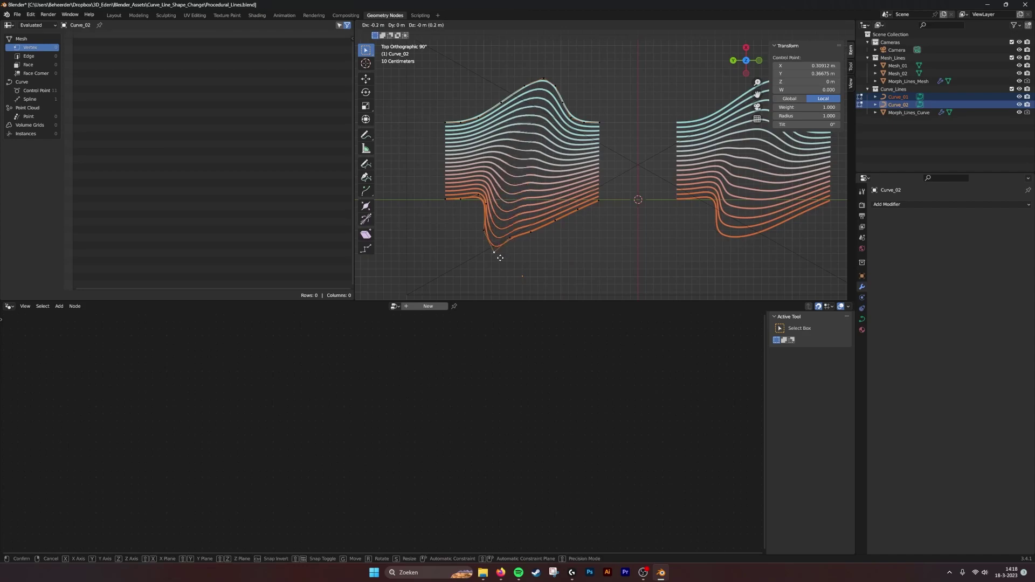
key("Escape")
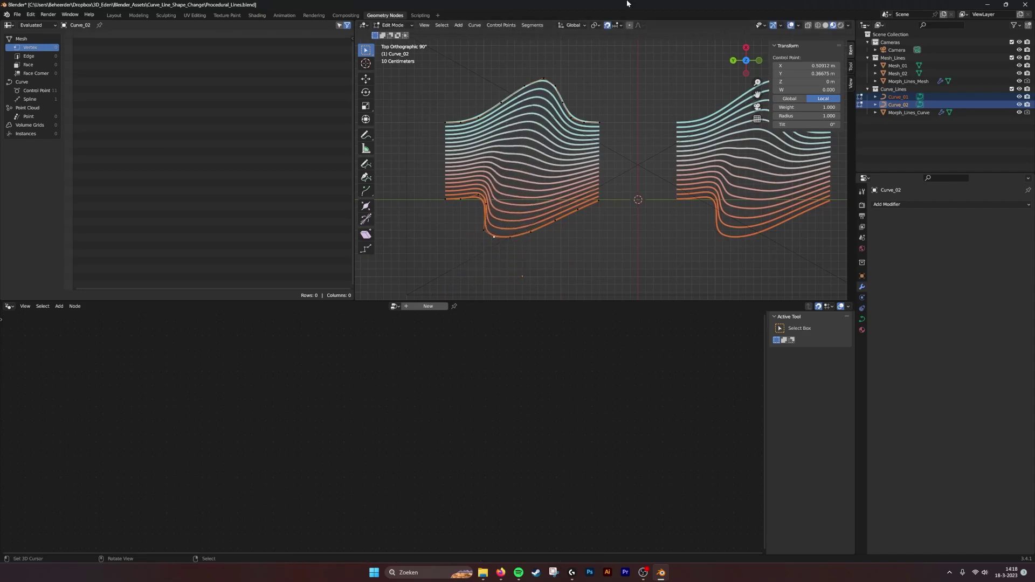
Step: Turn snapping off and proportional editing on, and try moving the lowest control point of Curve_02
left_click(607, 25)
key("g")
key("Escape")
left_click(630, 25)
key("g")
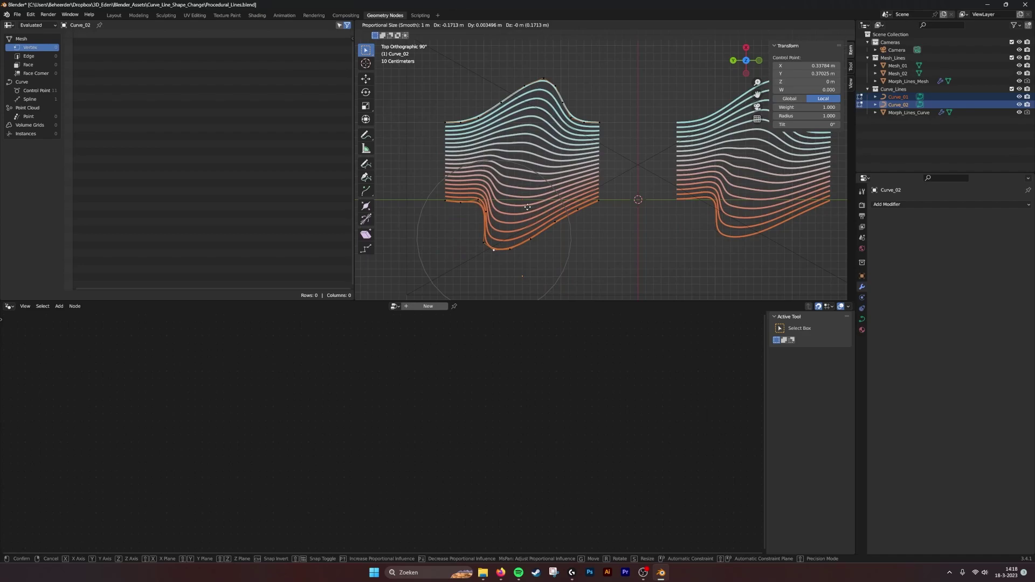
key("Escape")
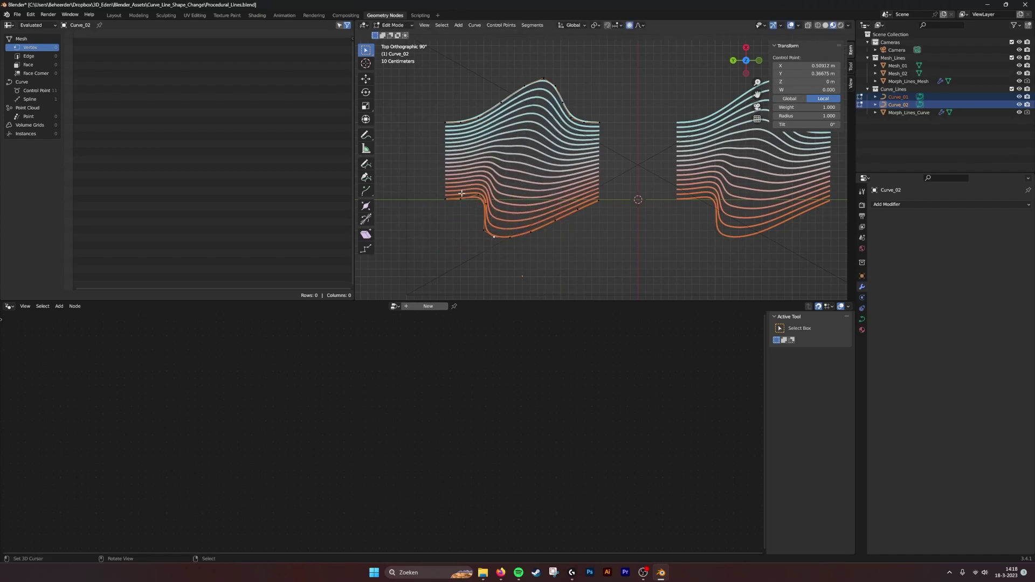
Step: Try moving two neighbouring control points at the peak of Curve_01 with proportional editing
right_click(544, 77)
middle_click_drag(598, 90, 591, 107, "shift")
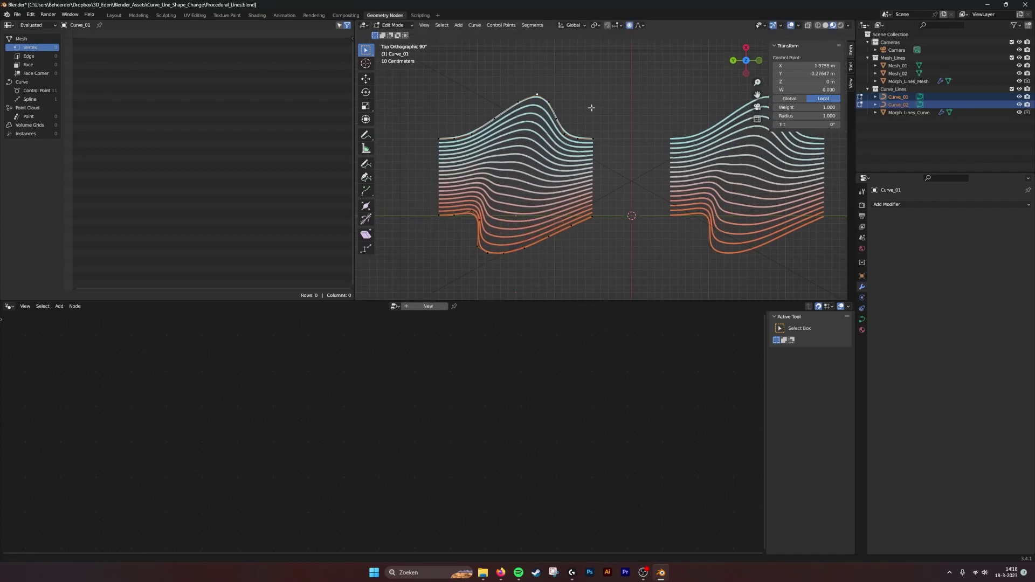
right_click(549, 102, "shift")
key("g")
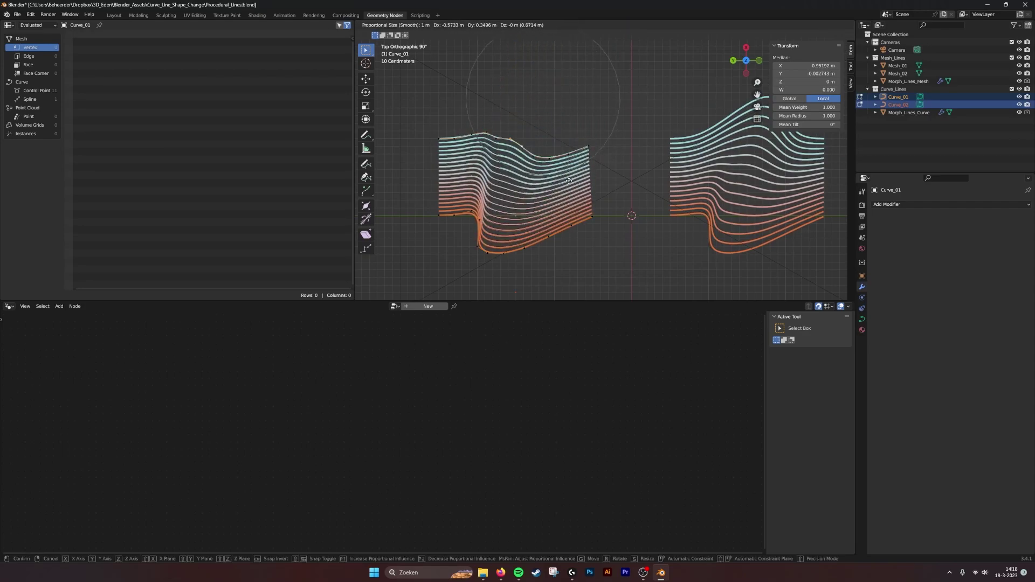
right_click(532, 149)
Step: Leave Edit Mode on the curves, select Mesh_01 and Mesh_02 together, and enter Edit Mode on both
middle_click_drag(597, 164, 490, 164, "shift")
scroll(490, 163, "down", 1)
key("Tab")
scroll(490, 164, "down", 1)
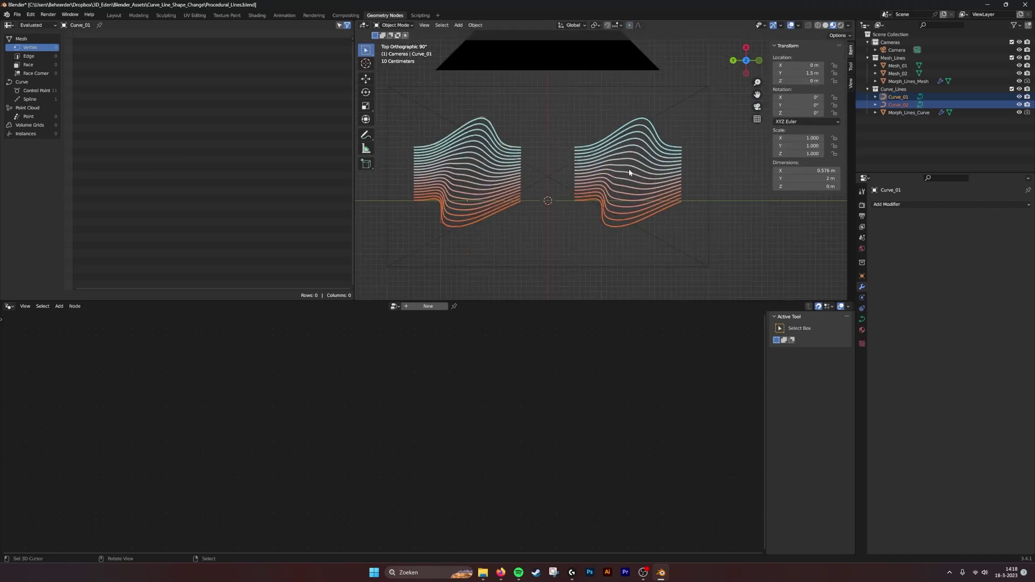
right_click(628, 176)
scroll(672, 190, "up", 2)
middle_click_drag(673, 192, 623, 187, "shift")
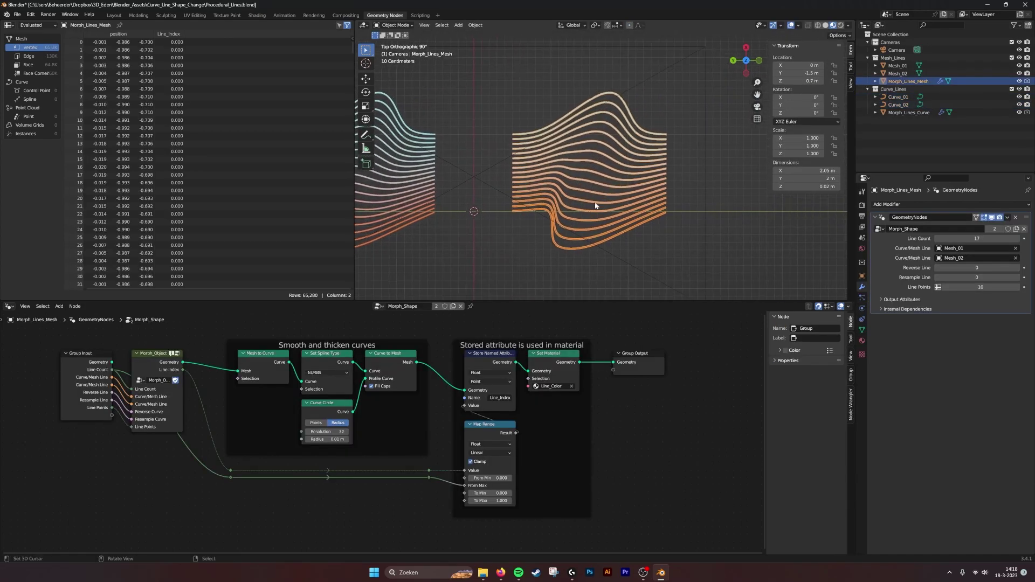
key("Tab")
key("Tab")
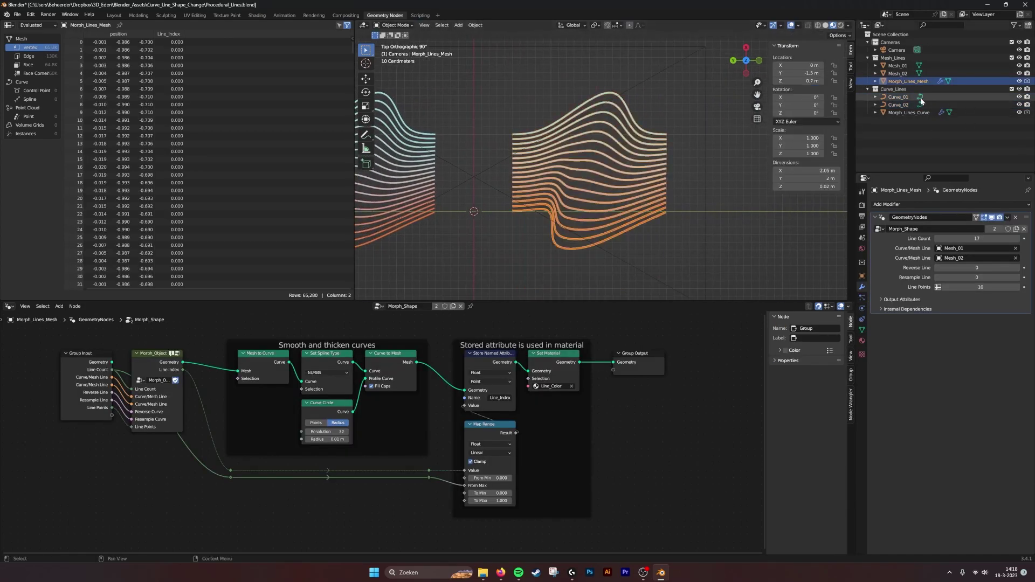
left_click(897, 73)
left_click(896, 66, "shift")
key("Tab")
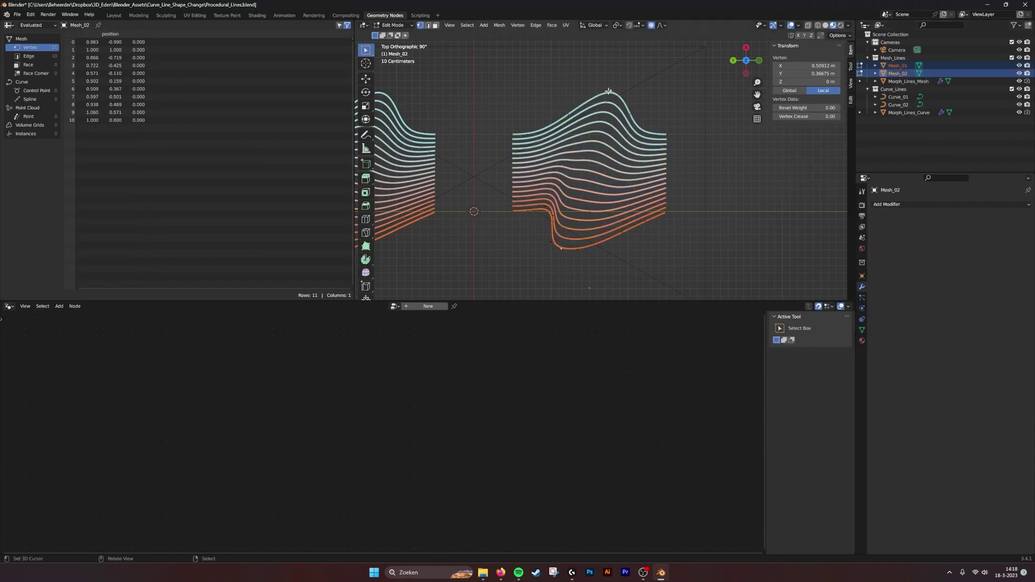
Step: Inspect the Mesh_01 and Mesh_02 vertices in wireframe shading and select the peak vertex of Mesh_01
key("a")
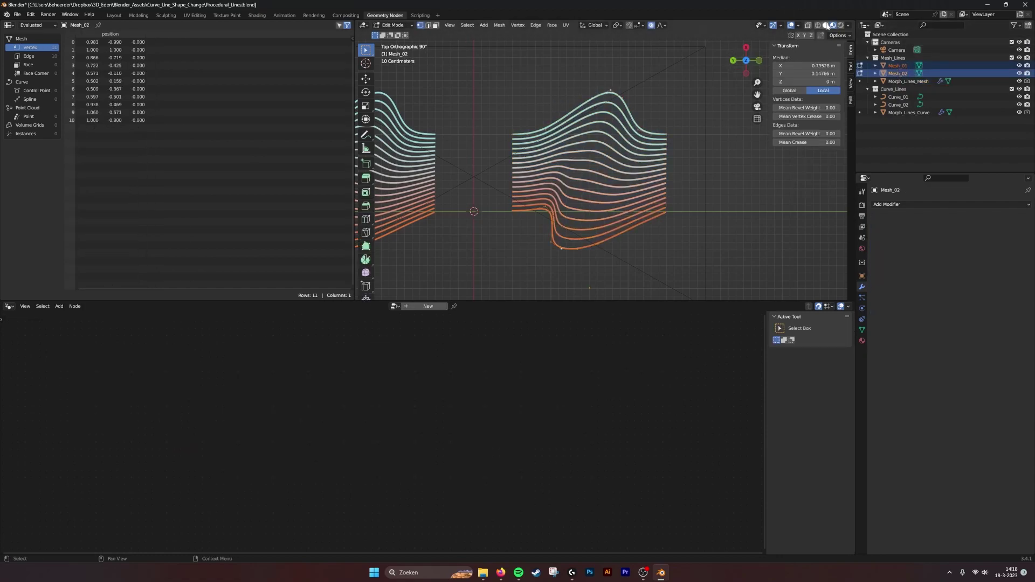
left_click(825, 24)
scroll(603, 127, "up", 2)
left_click(817, 25)
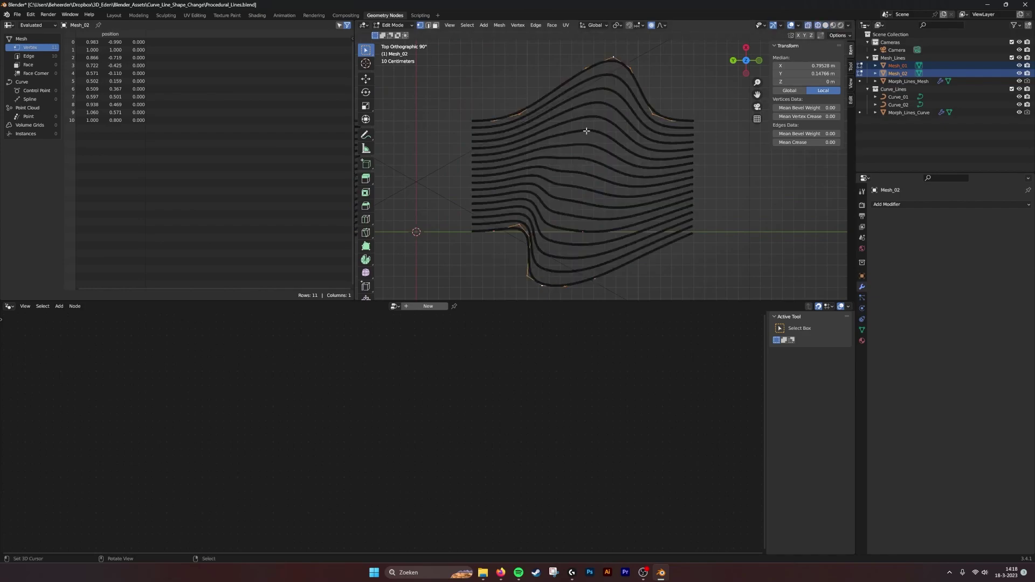
scroll(584, 132, "down", 1)
left_click(613, 75)
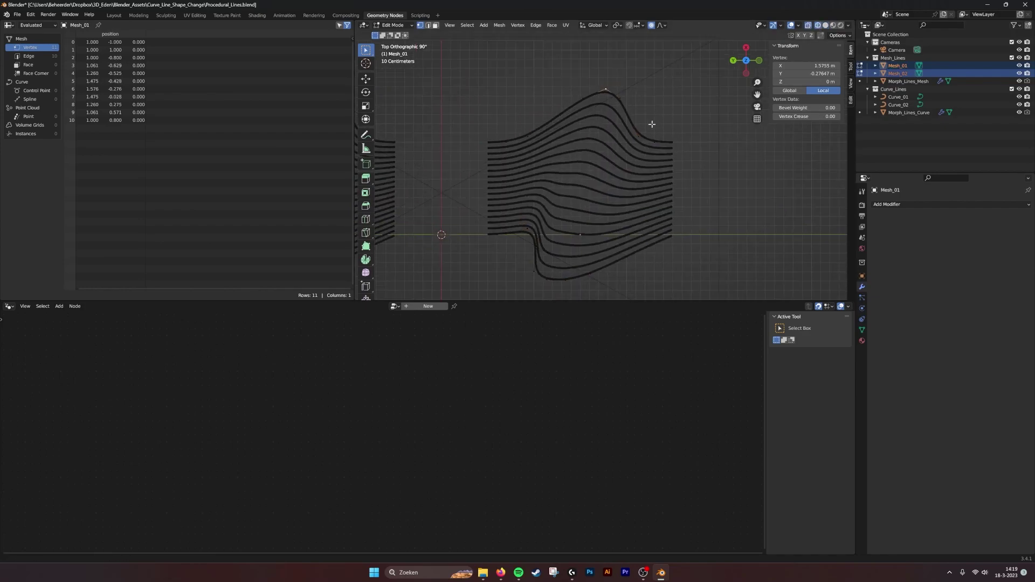
scroll(651, 122, "down", 2)
Step: Return to Object Mode, select Morph_Lines_Mesh, and restore the Material Preview shading
key("Tab")
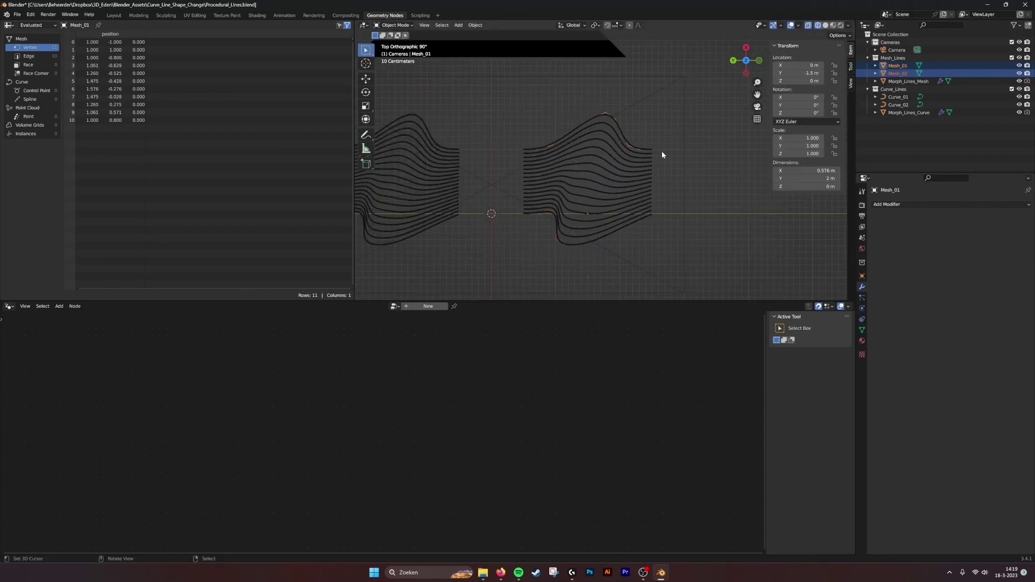
left_click(657, 154)
middle_click_drag(668, 147, 625, 149, "shift")
key("Tab")
key("Tab")
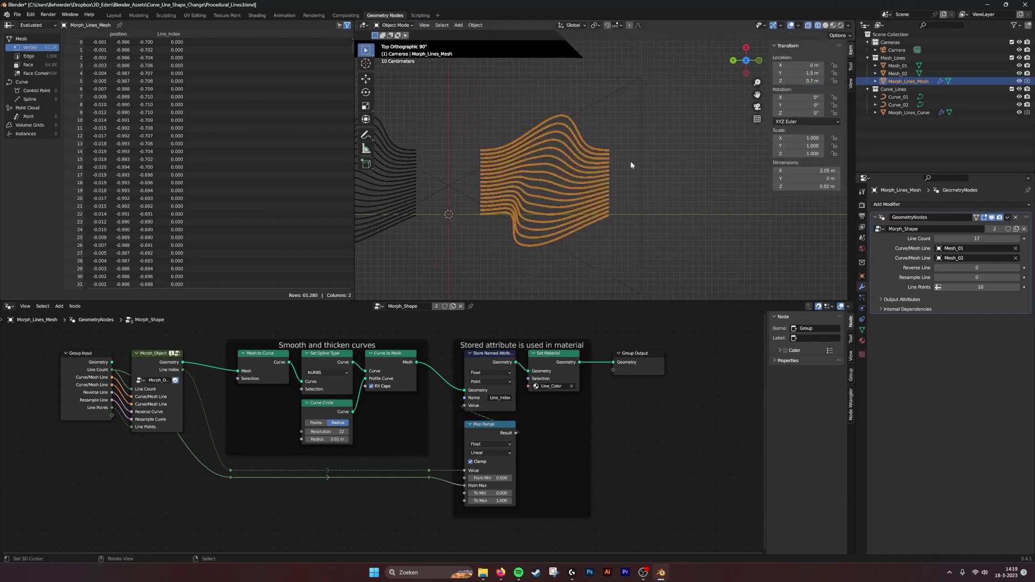
middle_click_drag(484, 155, 655, 155, "shift")
left_click(833, 25)
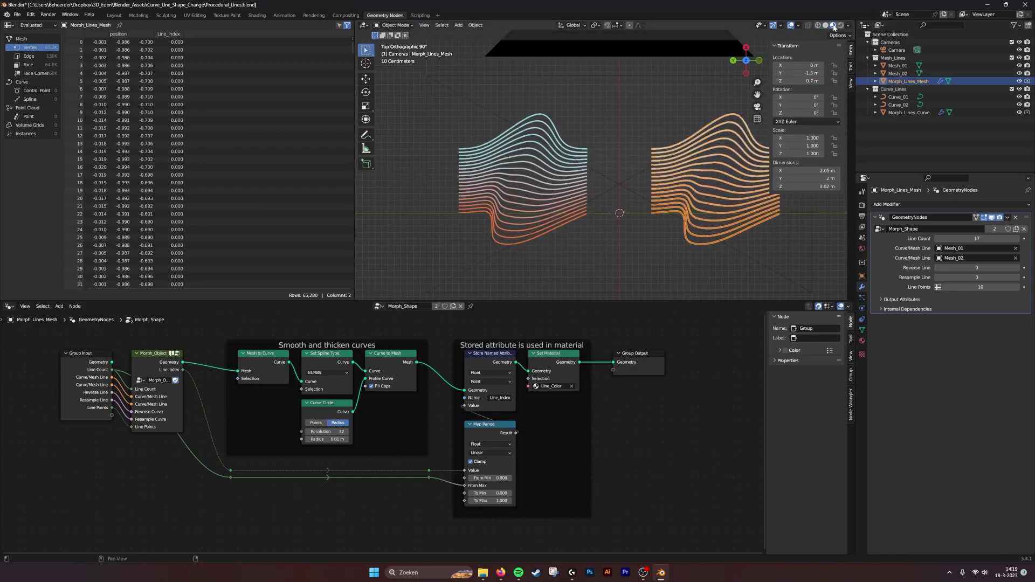
Step: Select Morph_Lines_Curve, try its Reverse Line option at 1, and set it back to 0
scroll(578, 167, "up", 2)
left_click(578, 167)
middle_click_drag(578, 167, 605, 160, "shift")
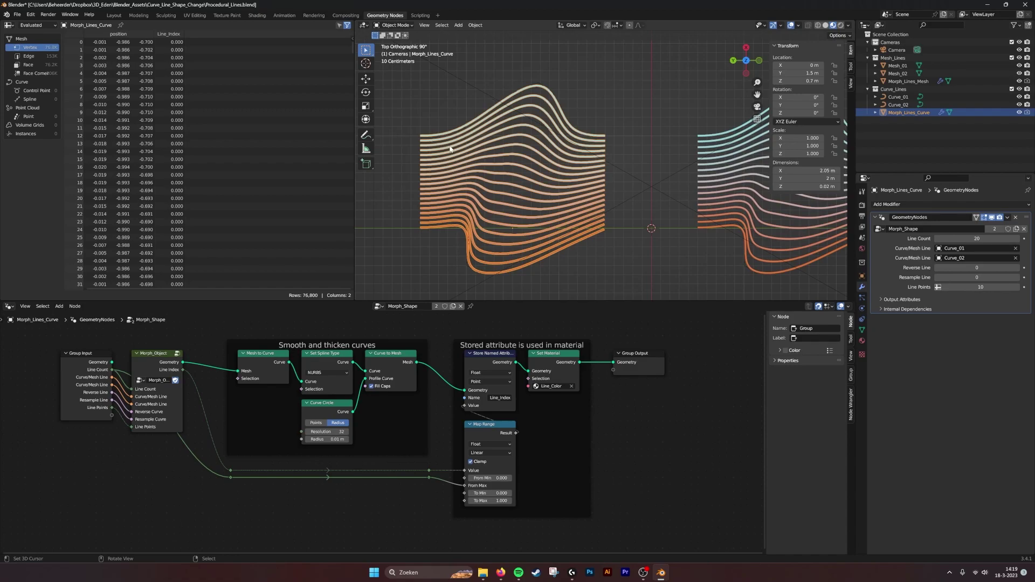
left_click(1017, 268)
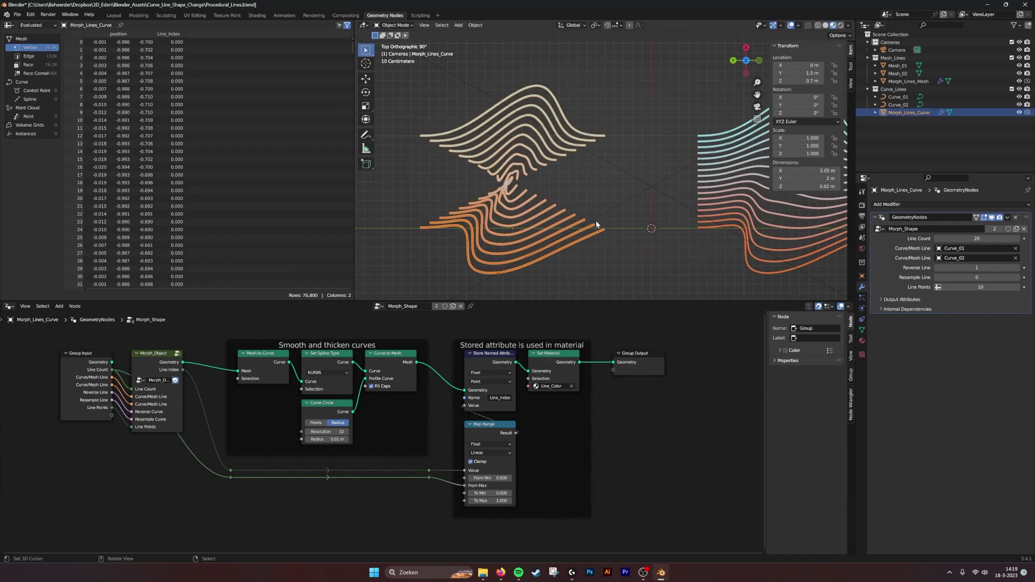
left_click(937, 268)
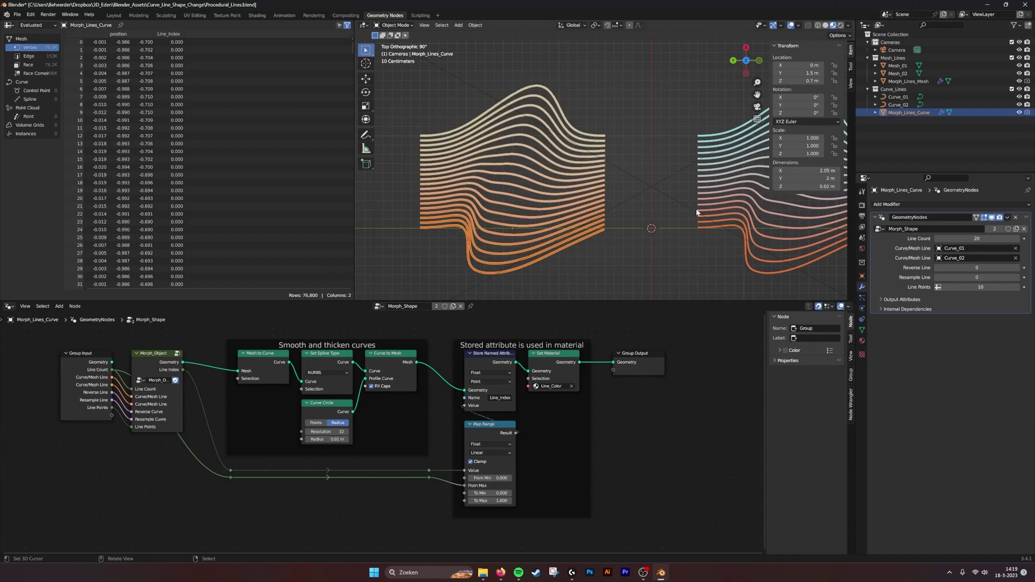
Step: Set Resample Line to 1 and Line Points to 20 on Morph_Lines_Curve, and deselect the object
left_click(1017, 280)
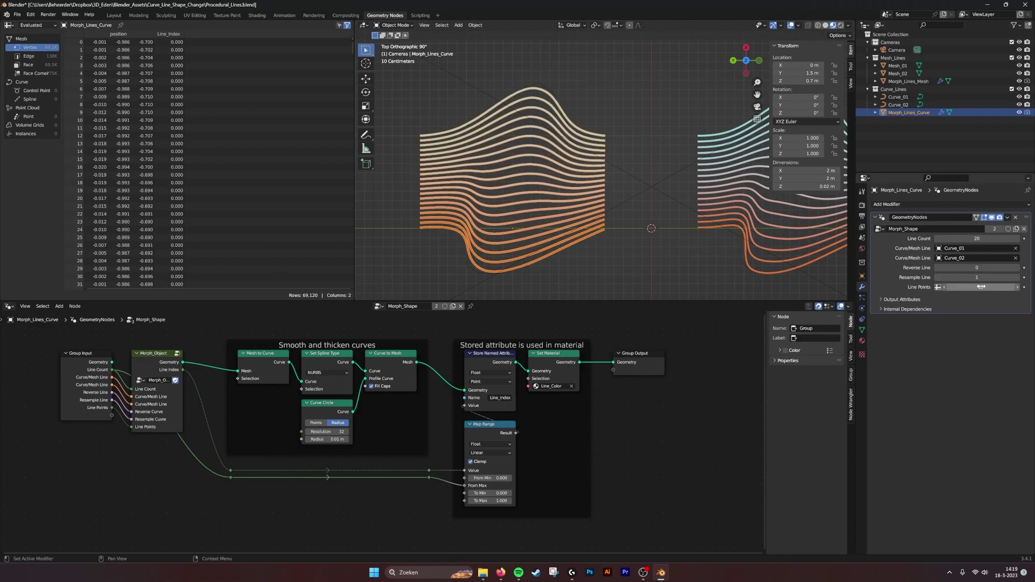
mouse_move(961, 286)
left_mouse_down()
mouse_move(939, 287)
mouse_move(1010, 286)
left_mouse_up()
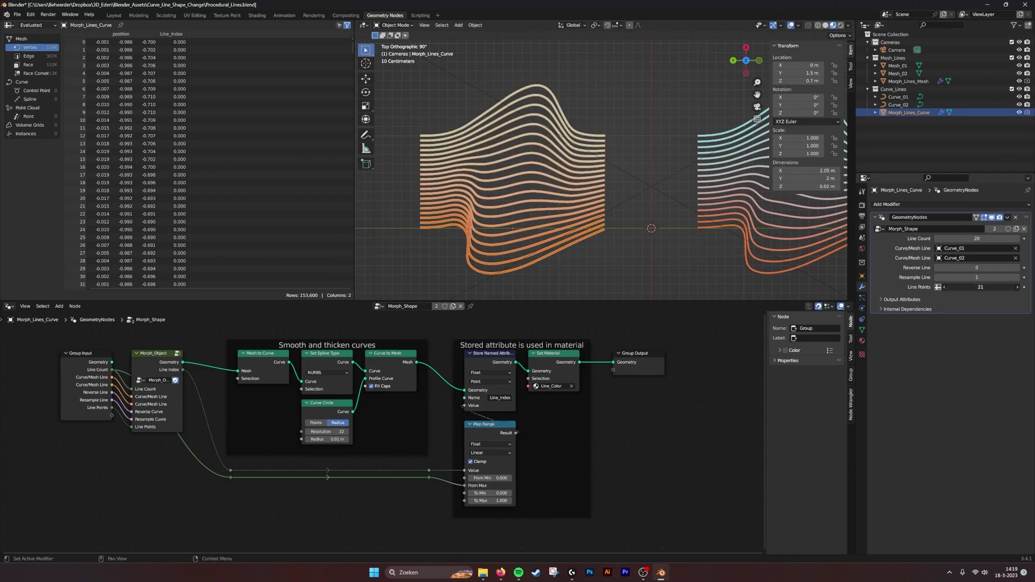
left_click(977, 287)
type("20")
key("Return")
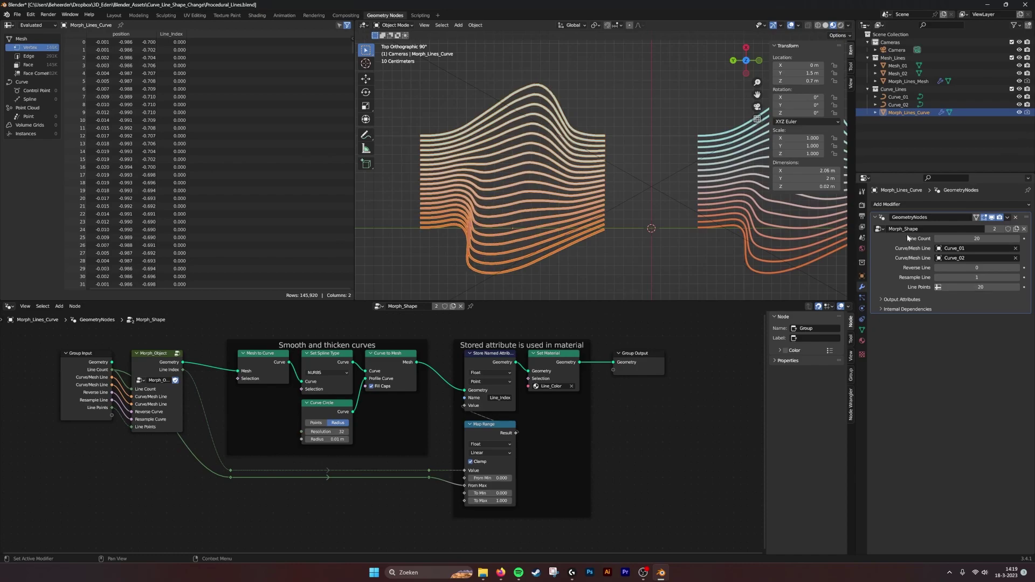
left_click(640, 126)
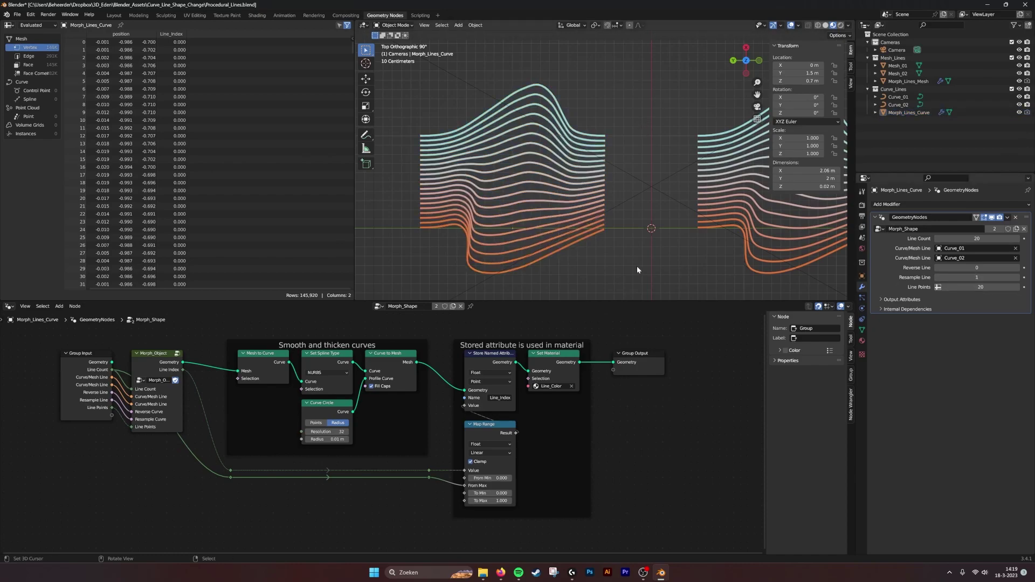
Step: Select Curve_02 alone and enter Edit Mode on it
scroll(530, 172, "down", 1)
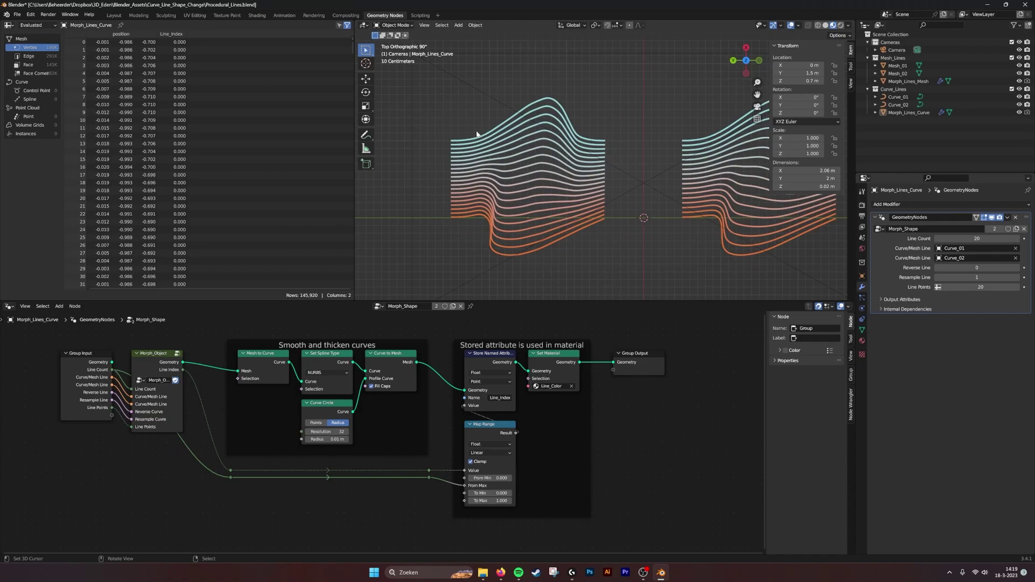
key("Tab")
key("Tab")
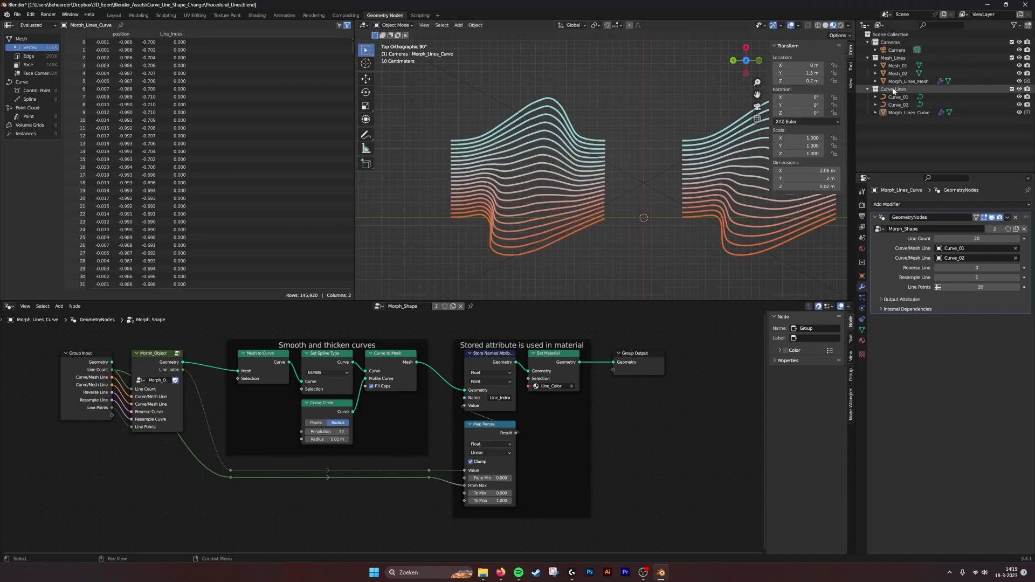
left_click(898, 104)
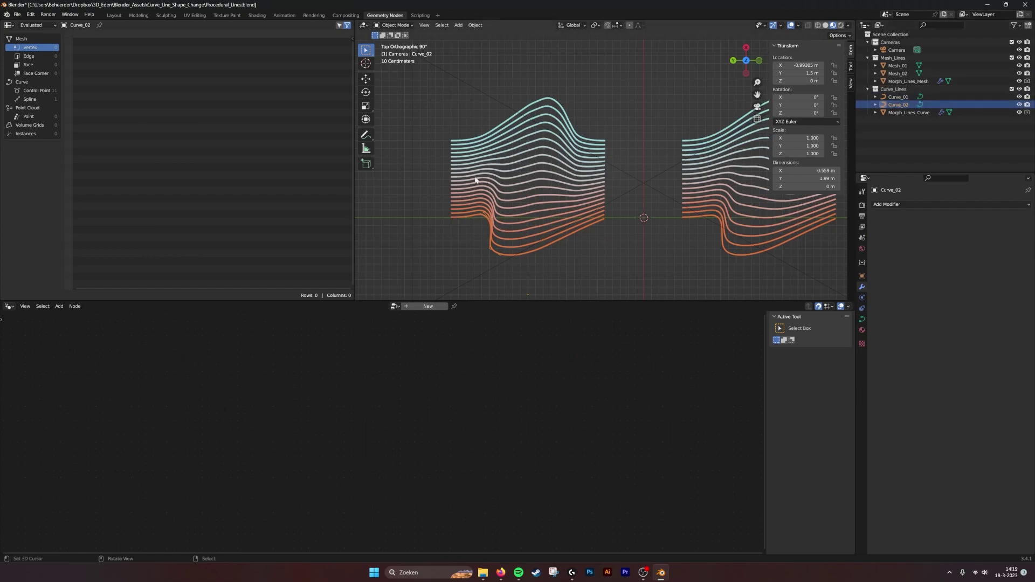
key("Tab")
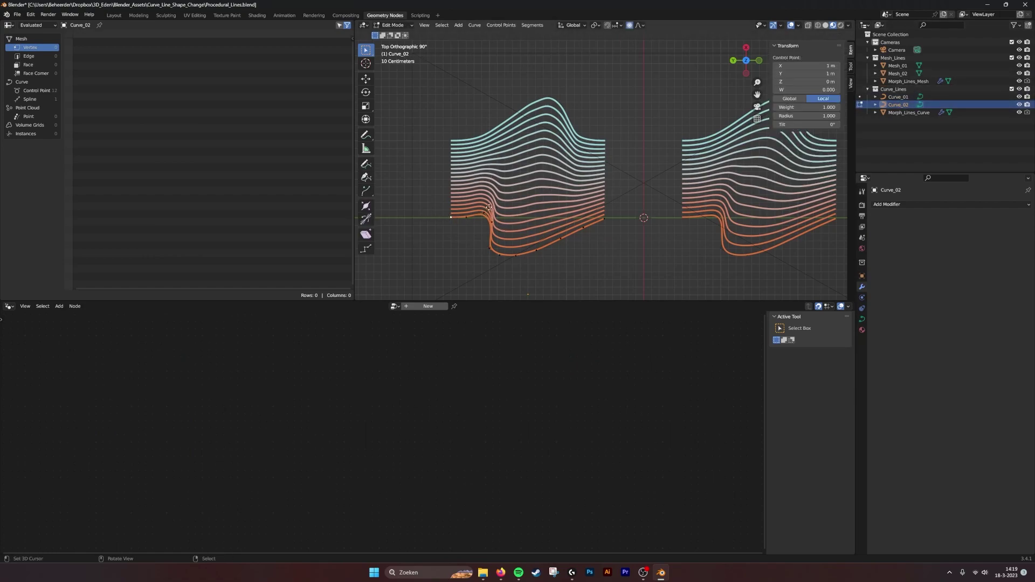
Step: Extrude four control points from the end of Curve_02, curving upward to about X 3 m, Y 1.45 m, and return to Object Mode
key("e")
left_click(467, 200)
key("e")
left_click(446, 164)
key("e")
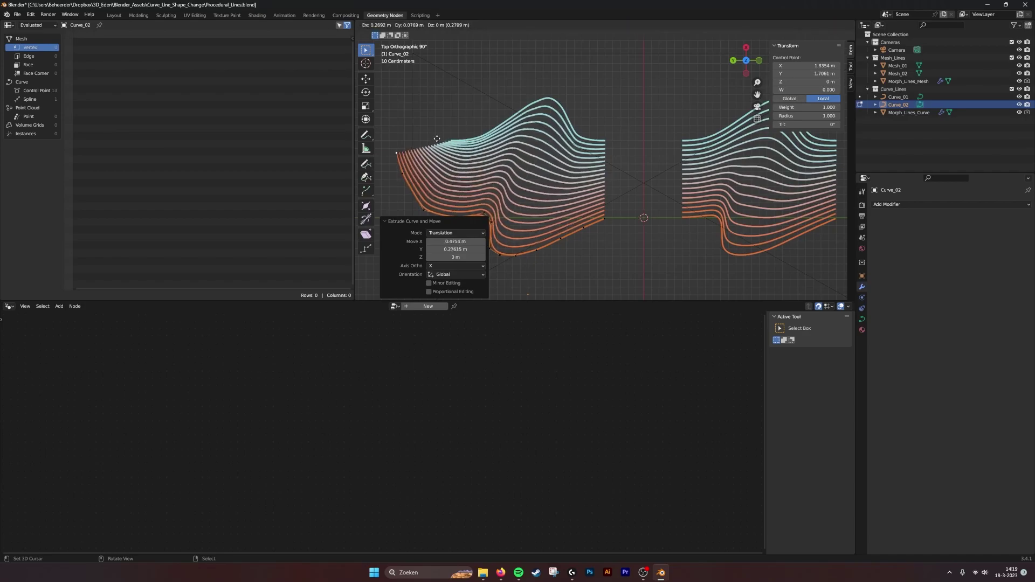
left_click(439, 136)
key("e")
left_click(455, 45)
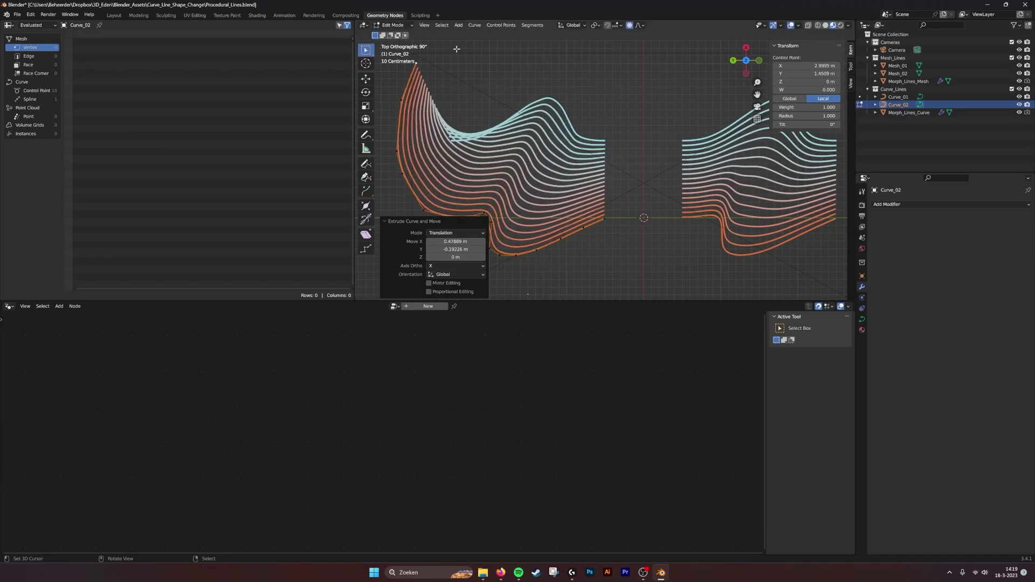
key("Tab")
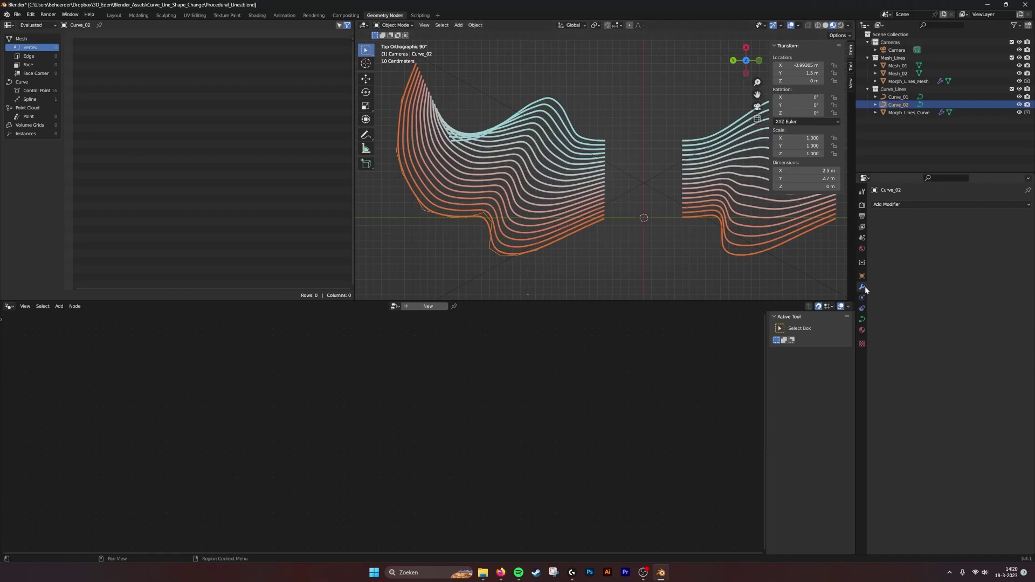
Step: Select Morph_Lines_Curve and compare Resample Line at 0 and 1, leaving it at 1
left_click(450, 165)
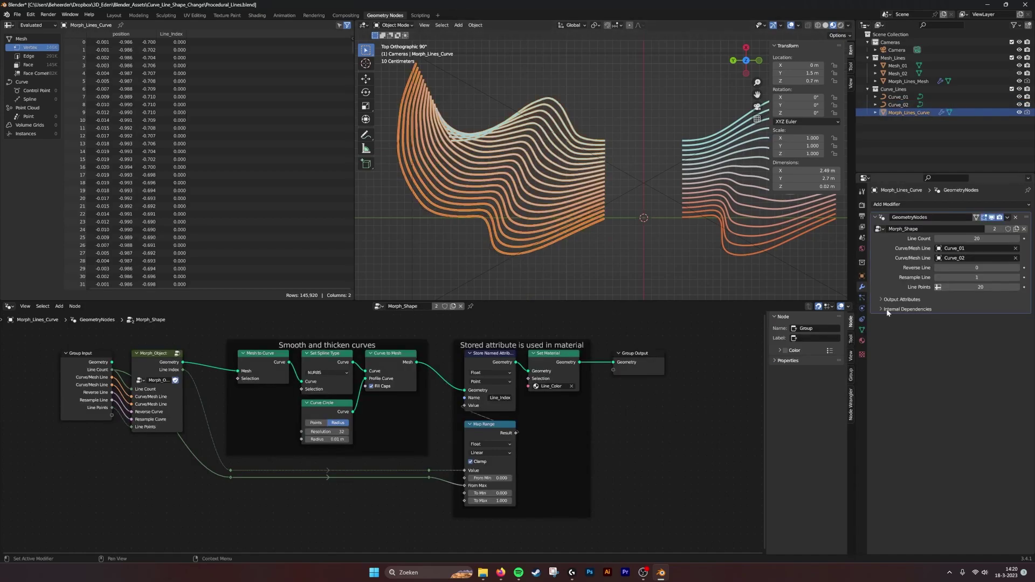
left_click(939, 277)
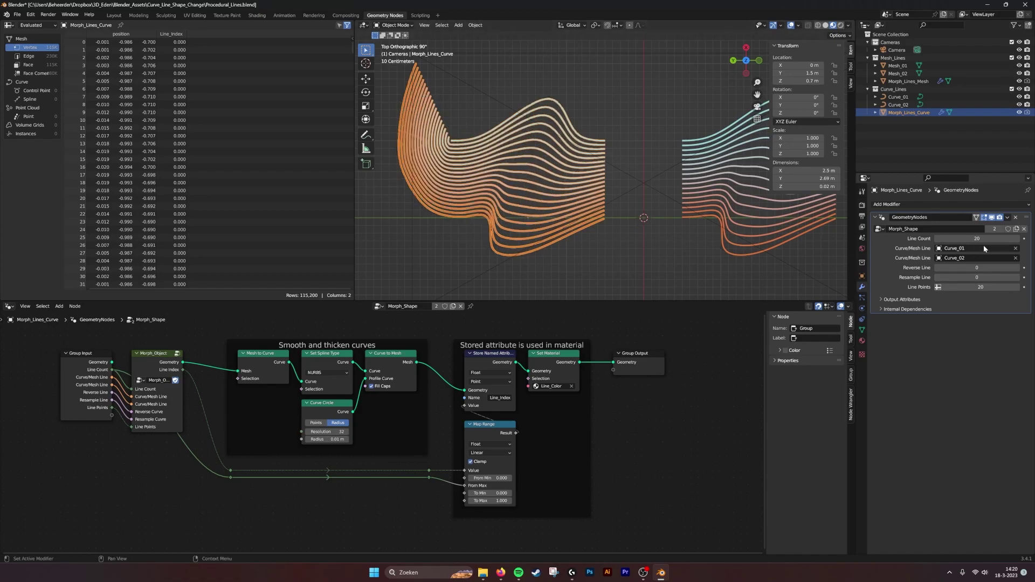
left_click(1016, 277)
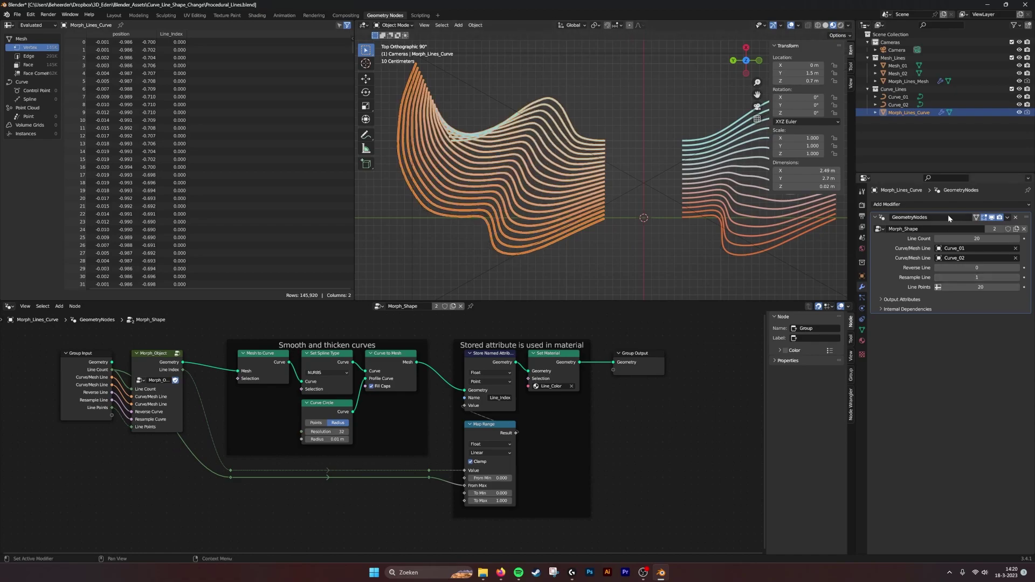
left_click(938, 277)
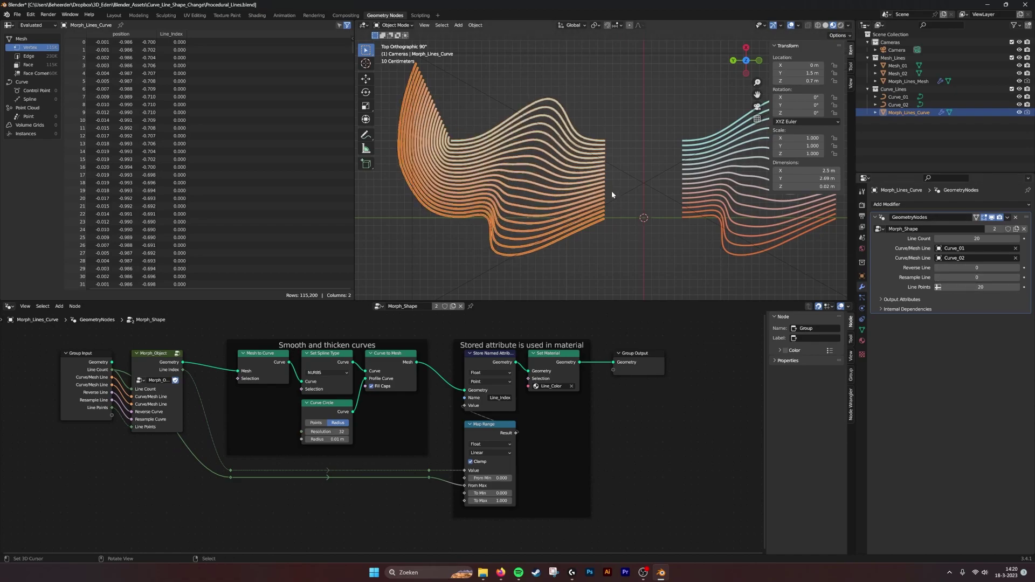
scroll(611, 191, "down", 2)
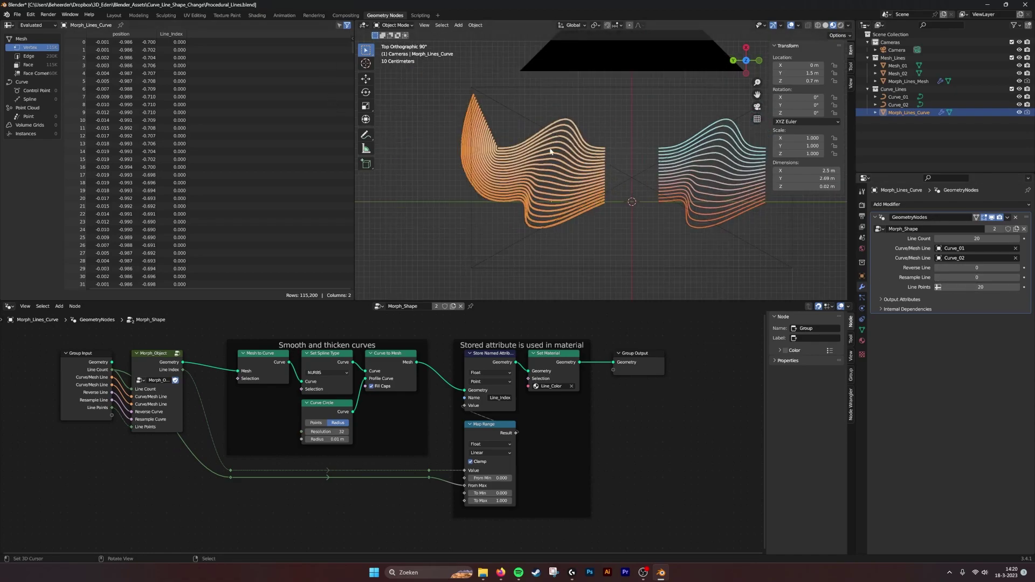
scroll(587, 187, "up", 2)
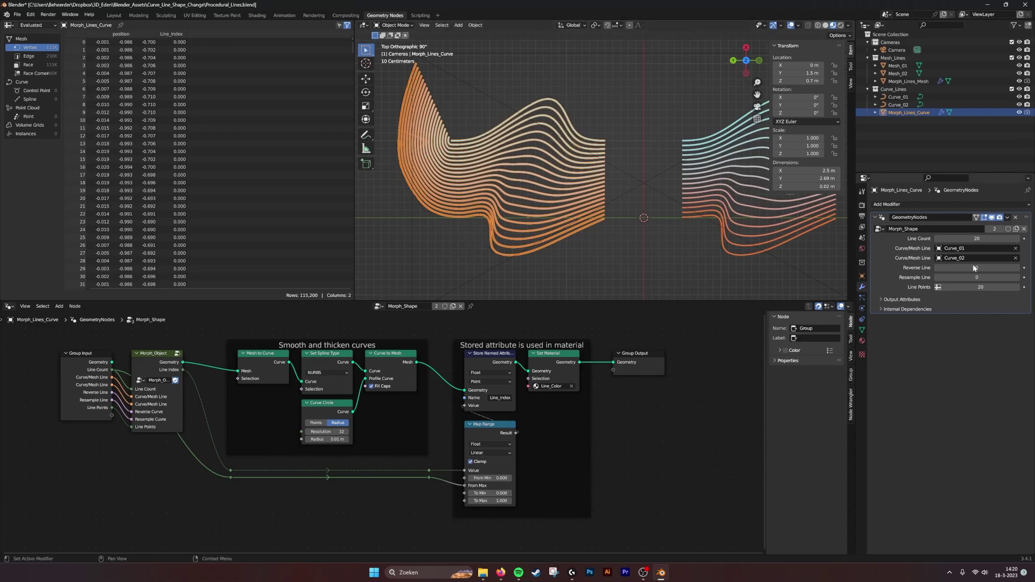
left_click(1017, 278)
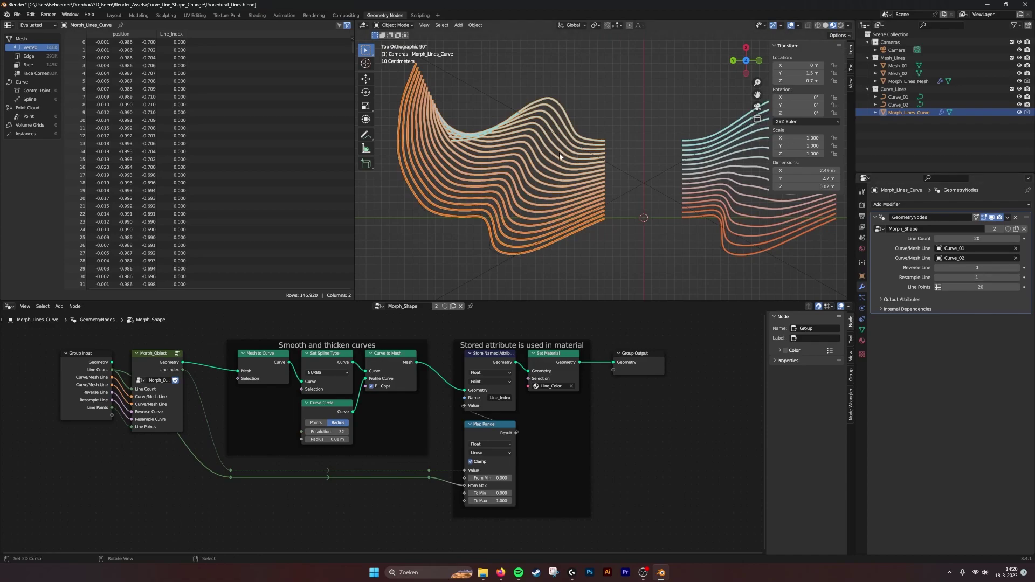
Step: Select the Morph_Object group node in the Morph_Shape node tree
scroll(558, 208, "down", 4)
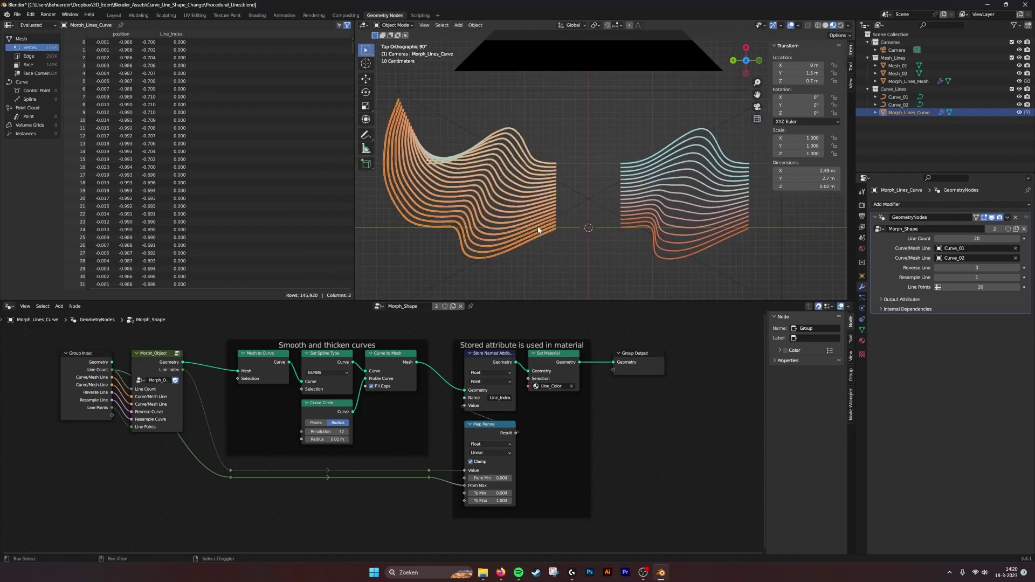
scroll(538, 226, "up", 2)
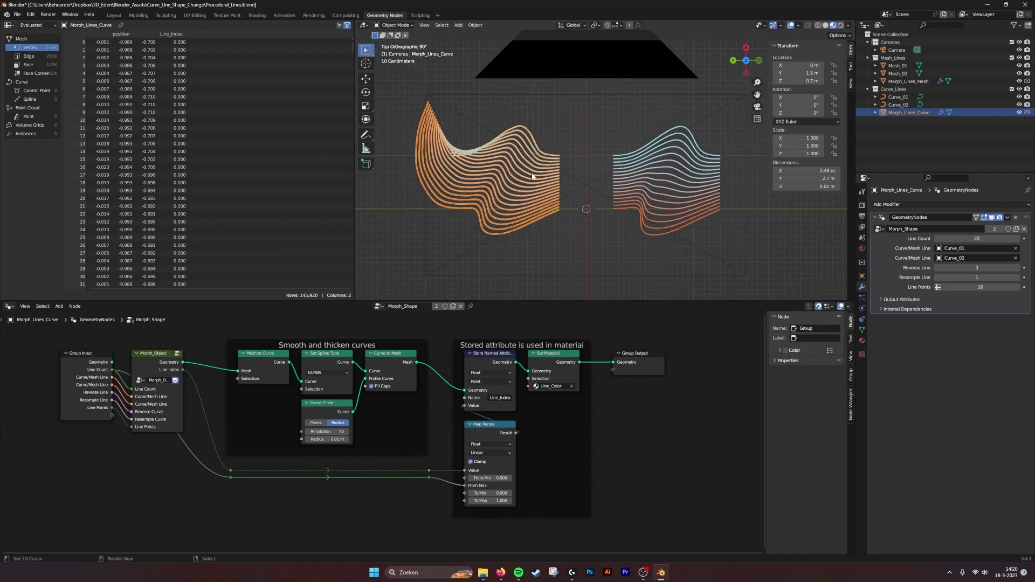
scroll(607, 164, "up", 1)
left_click(174, 363)
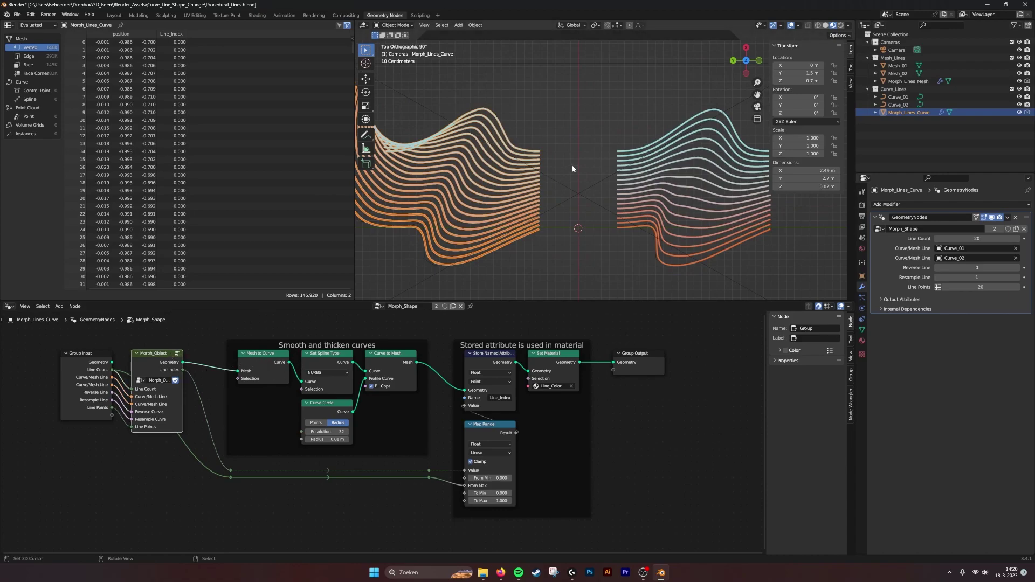
Step: Set Line Count to 24 in the Geometry Nodes modifier of Morph_Lines_Curve, and deselect the object
scroll(571, 165, "down", 5)
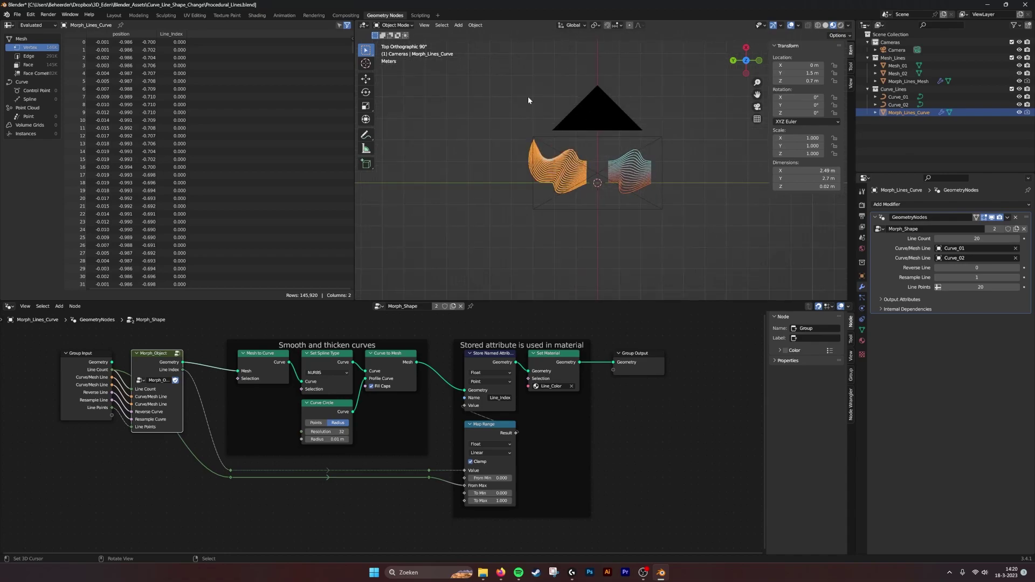
scroll(525, 196, "up", 5)
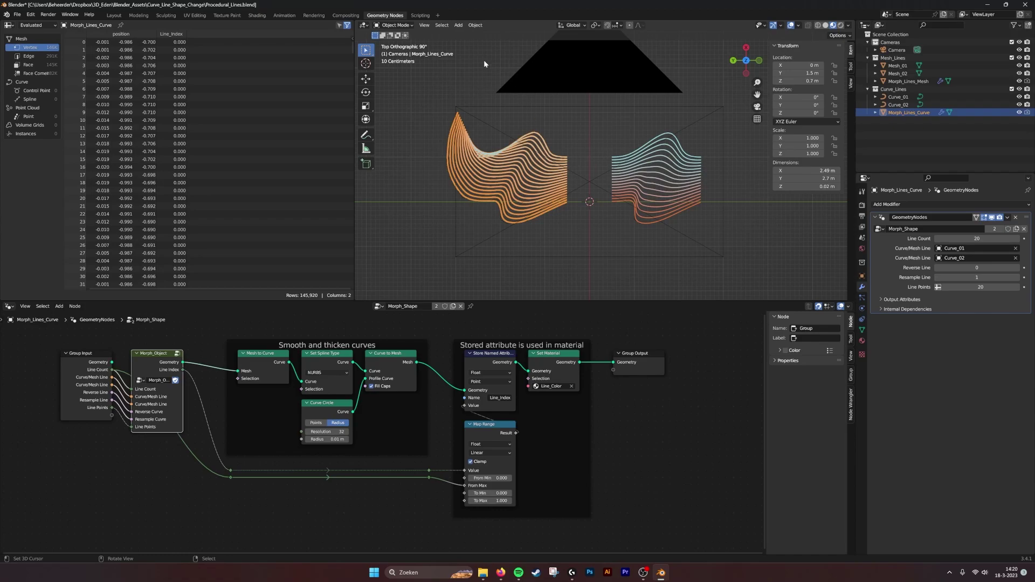
scroll(492, 230, "up", 1)
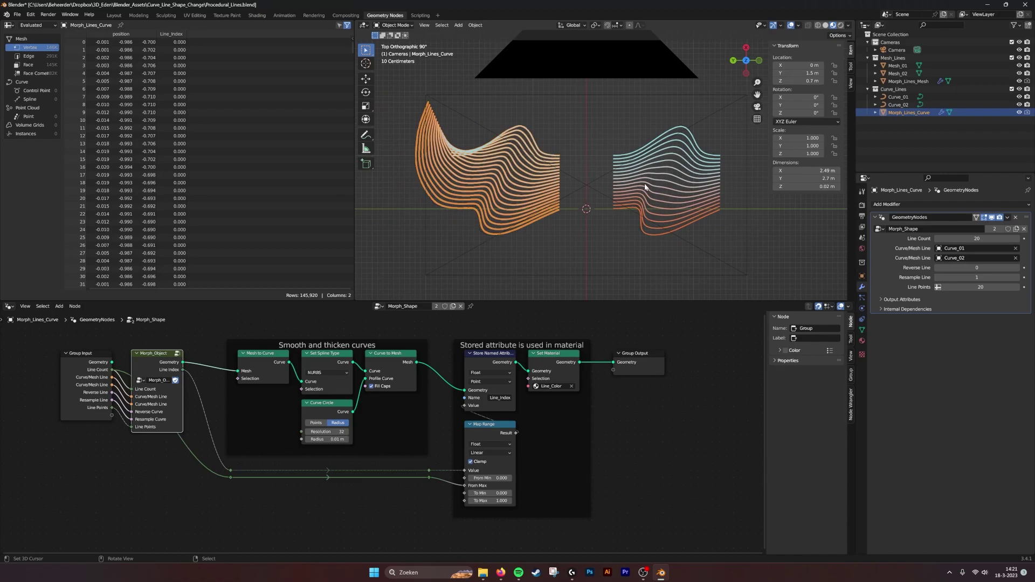
left_click(619, 123)
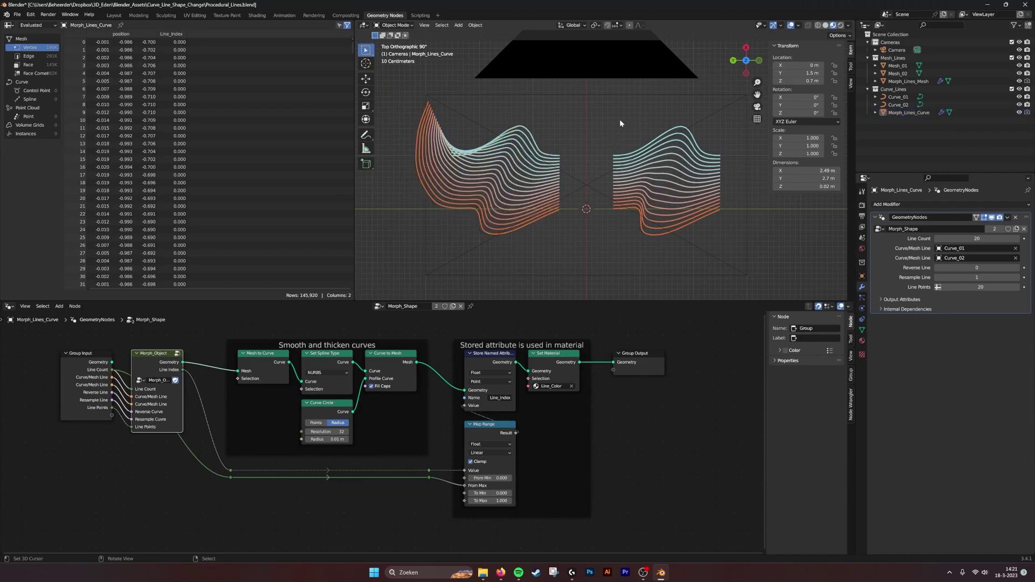
left_click(544, 163)
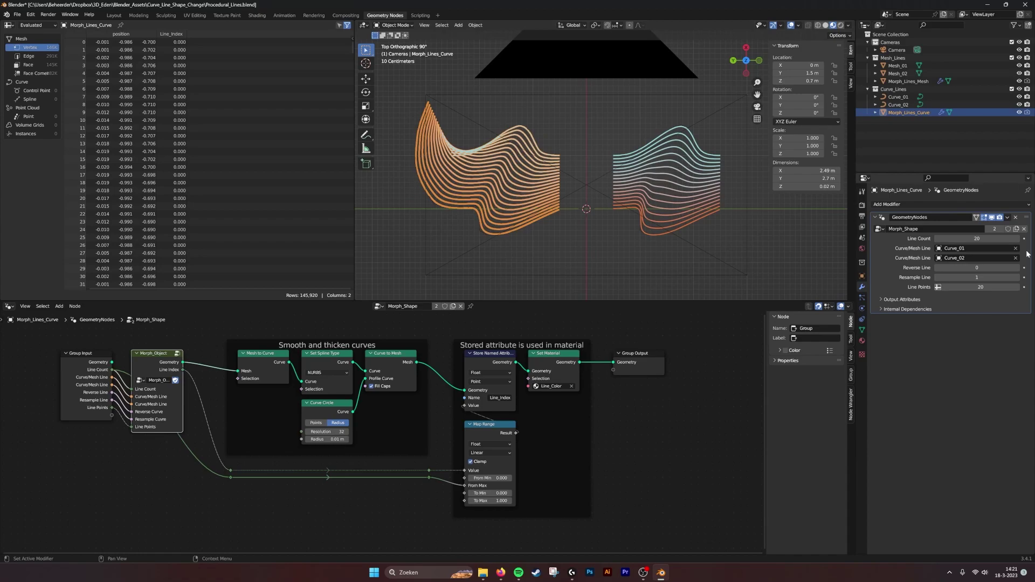
mouse_move(965, 238)
left_mouse_down()
mouse_move(992, 238)
mouse_move(952, 238)
mouse_move(968, 238)
left_mouse_up()
right_click(598, 113)
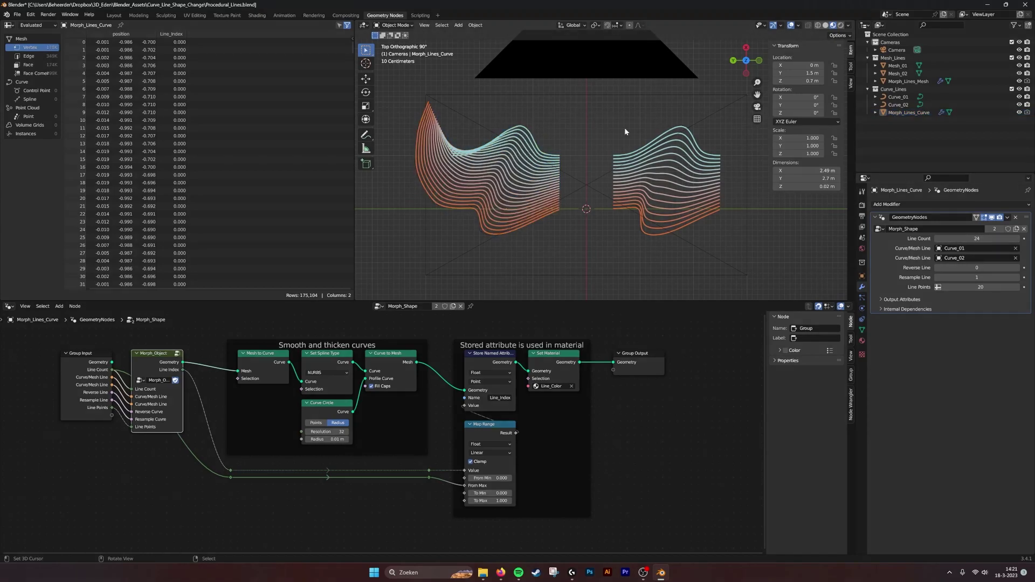